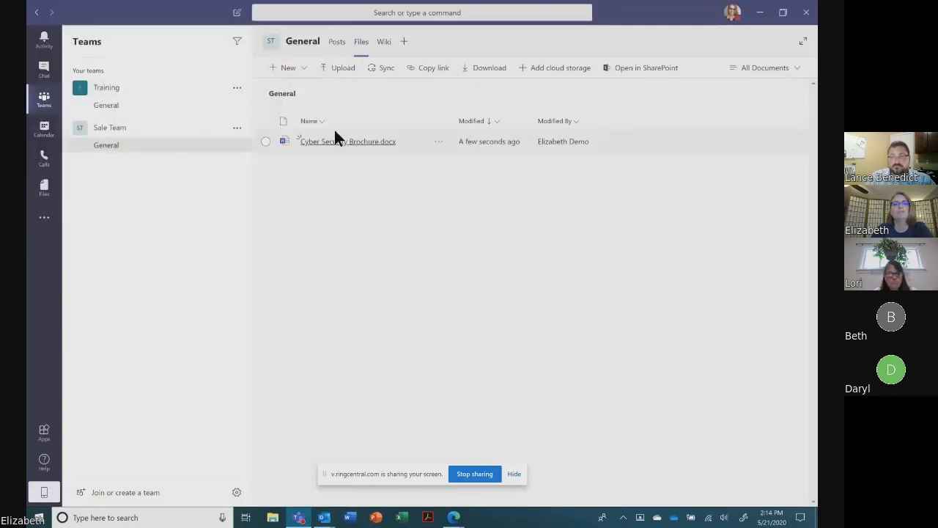
Step: Upload Sample Reports from the Desktop to the Sale Team's General channel files and start syncing the library to the device
click(343, 68)
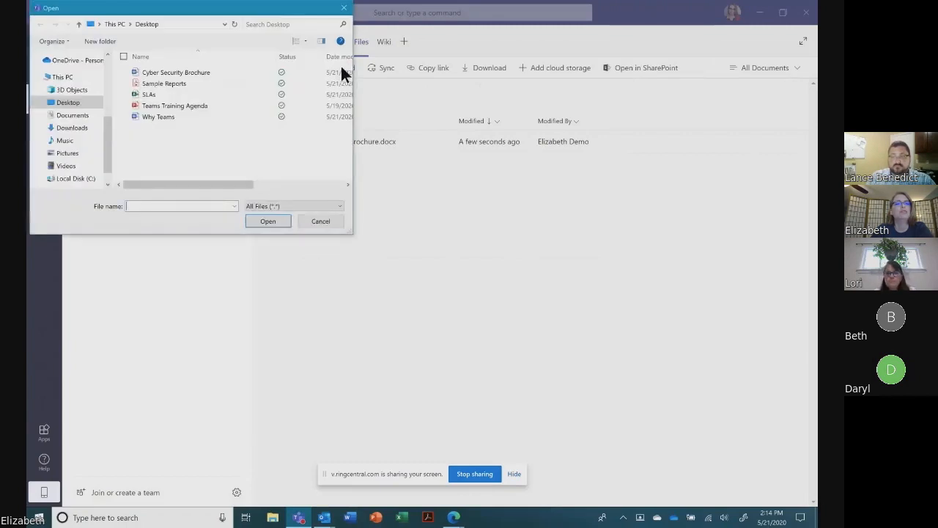
double_click(191, 84)
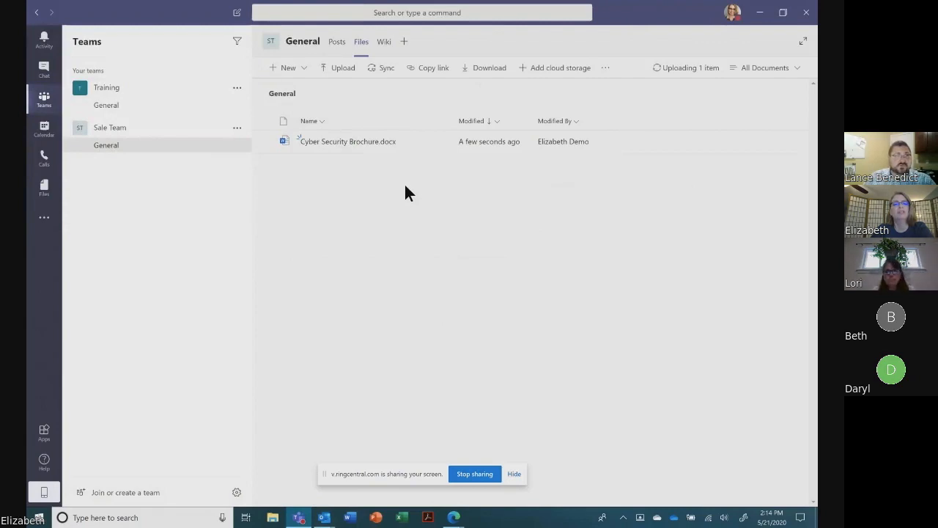
click(381, 69)
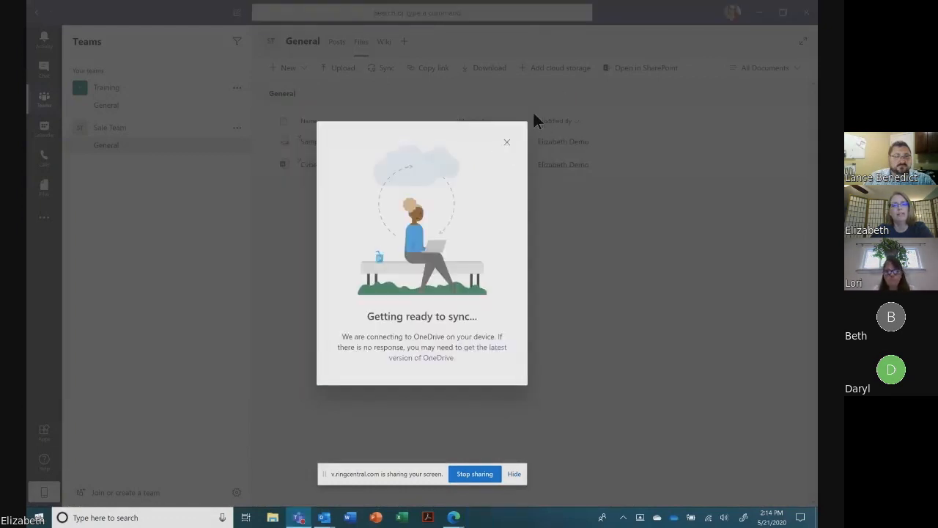
click(507, 143)
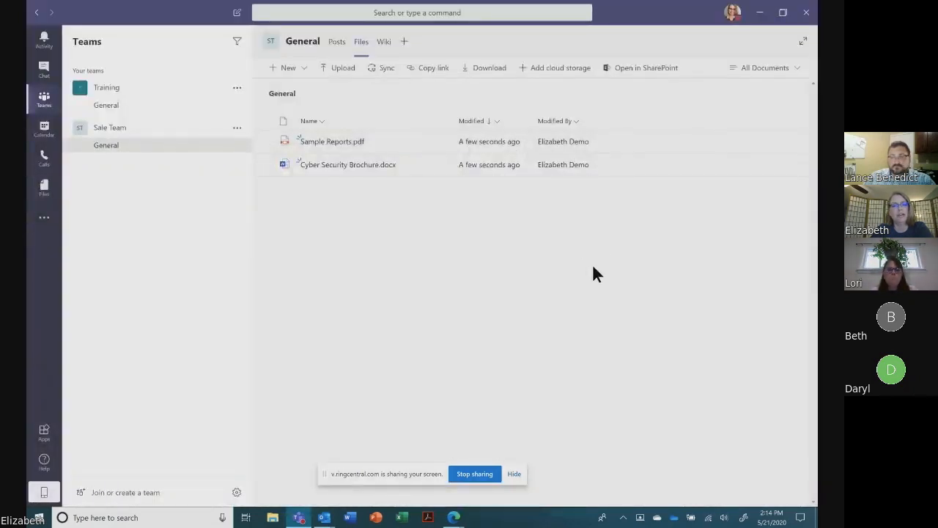
Step: Upload the SLAs and Teams Training Agenda files from the Desktop to the General channel's files
click(332, 66)
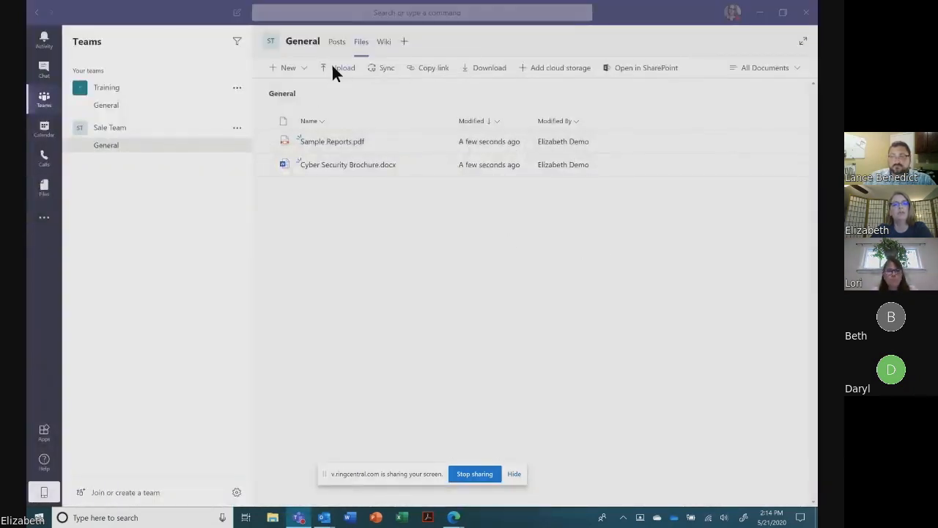
double_click(195, 95)
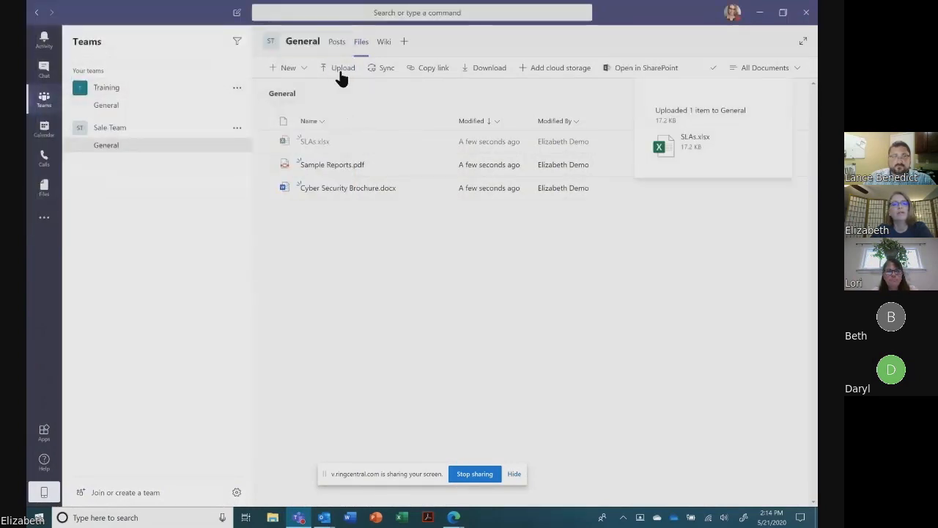
click(342, 73)
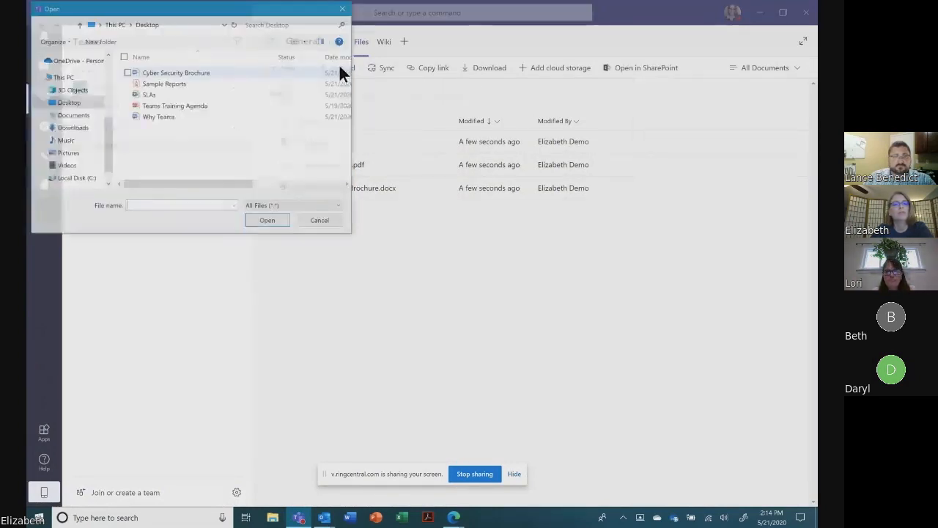
double_click(205, 105)
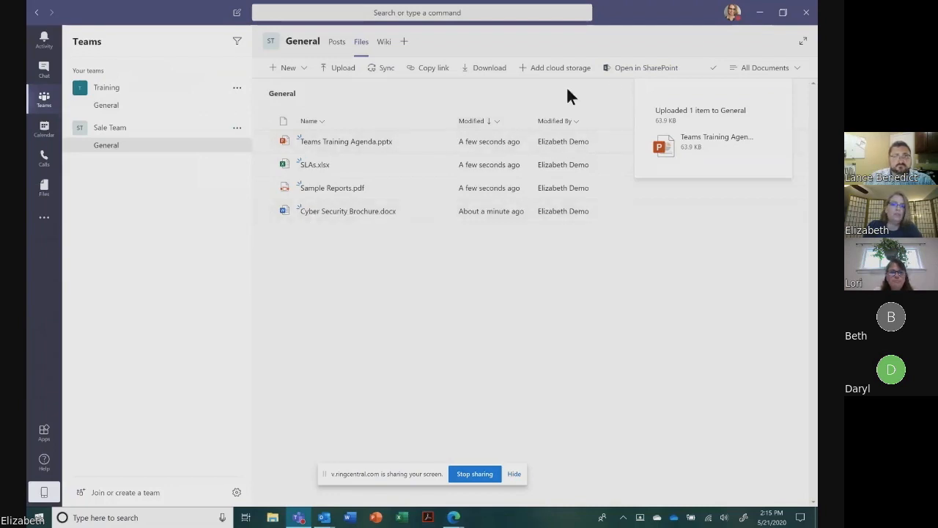
Step: View the channel's files in SharePoint, check the Shared with us and Documents pages, and return to Teams
click(629, 69)
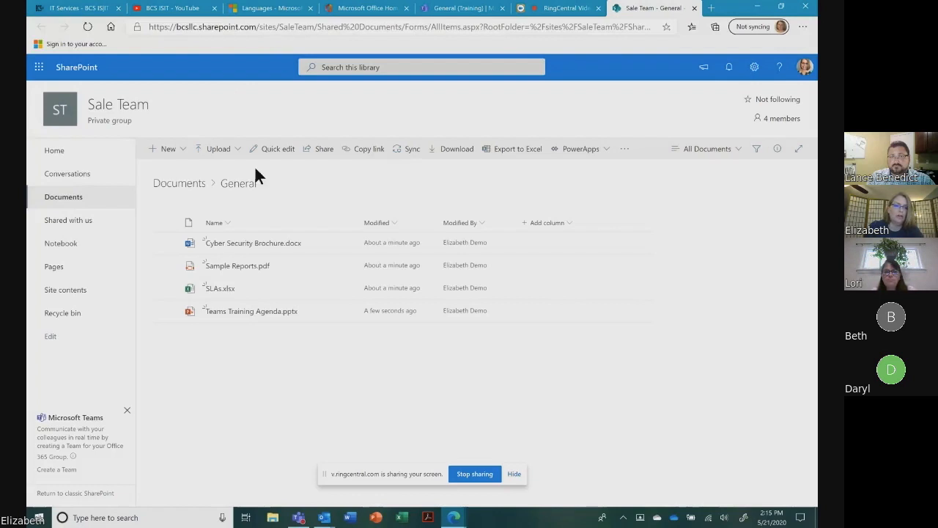
click(86, 223)
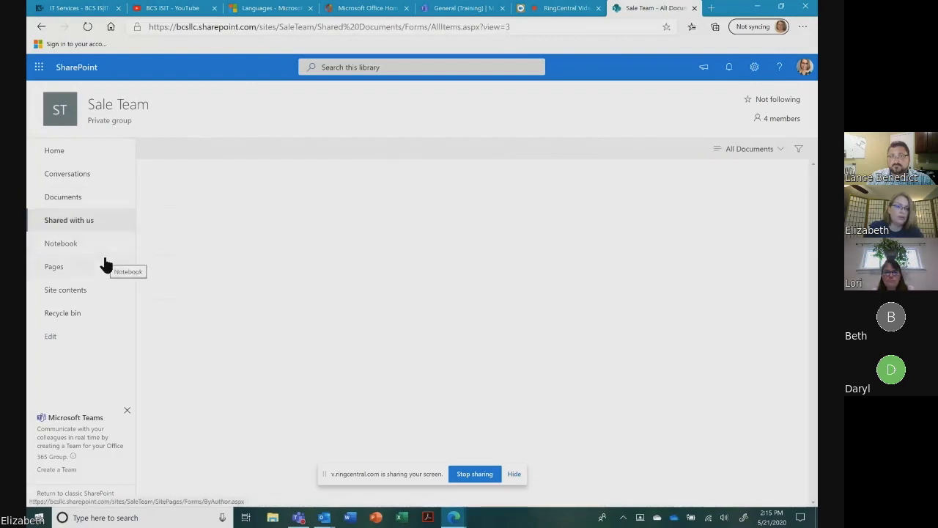
click(79, 197)
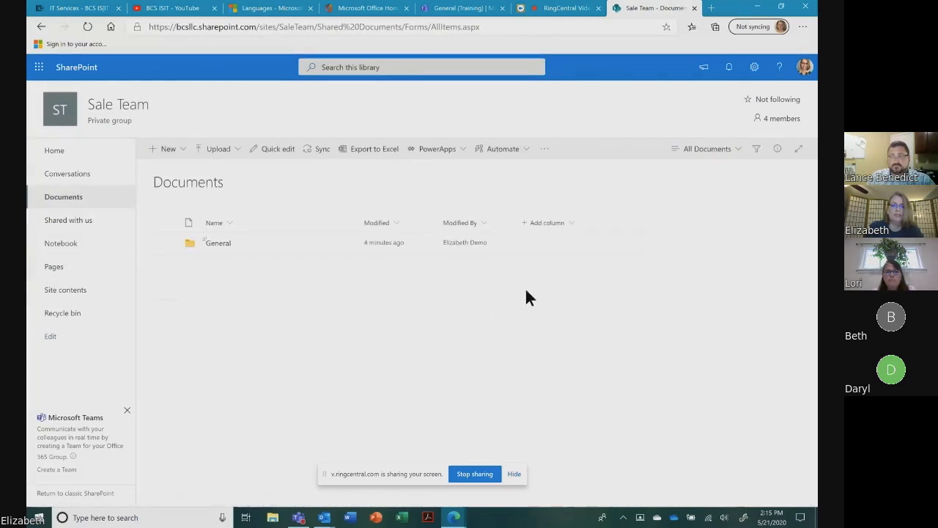
click(299, 517)
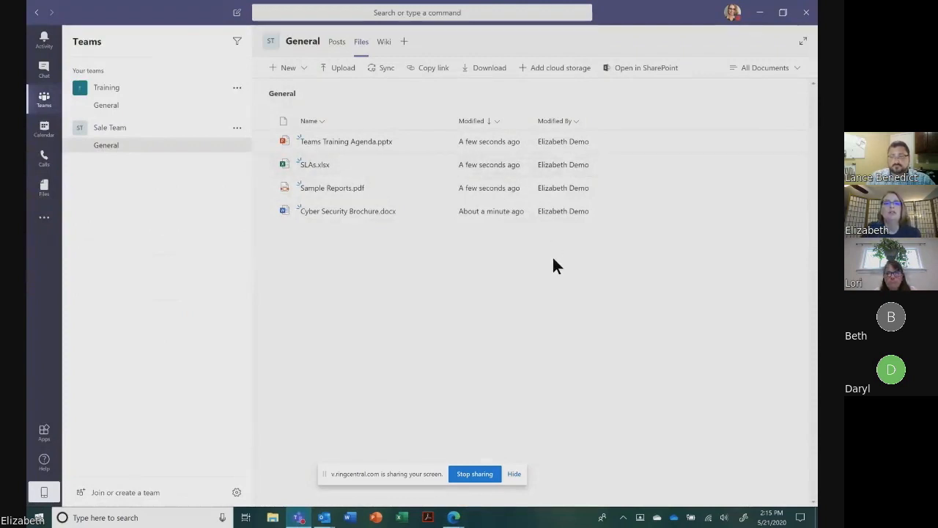
Step: View the General channel's Wiki and begin adding a Website tab, ready for its URL
click(386, 44)
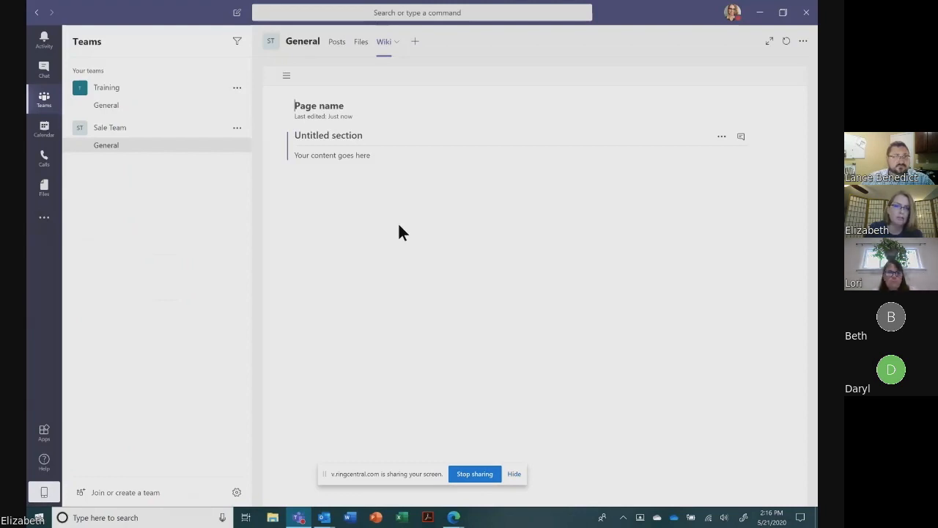
click(414, 43)
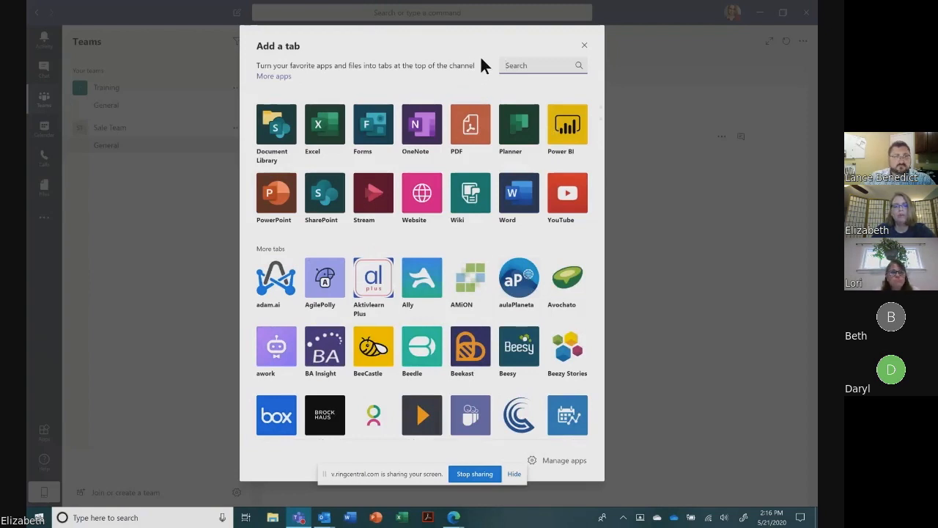
click(422, 189)
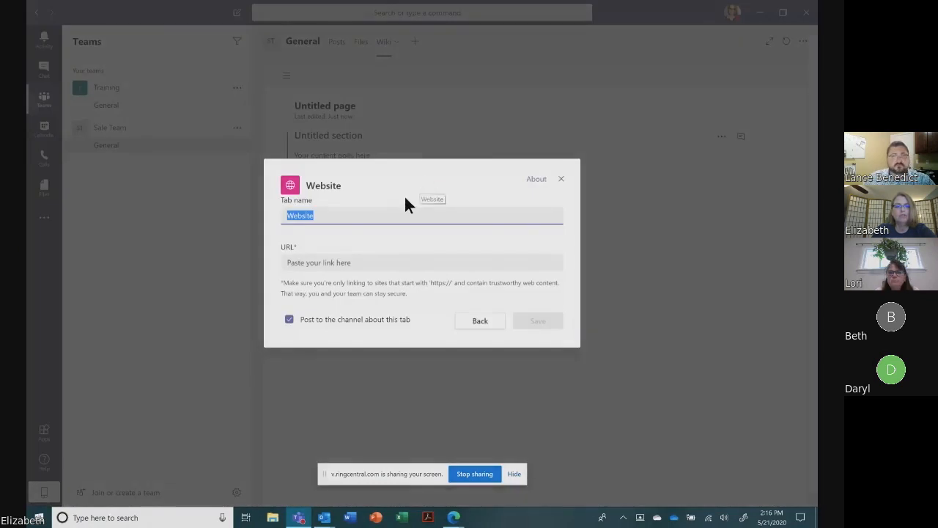
click(398, 259)
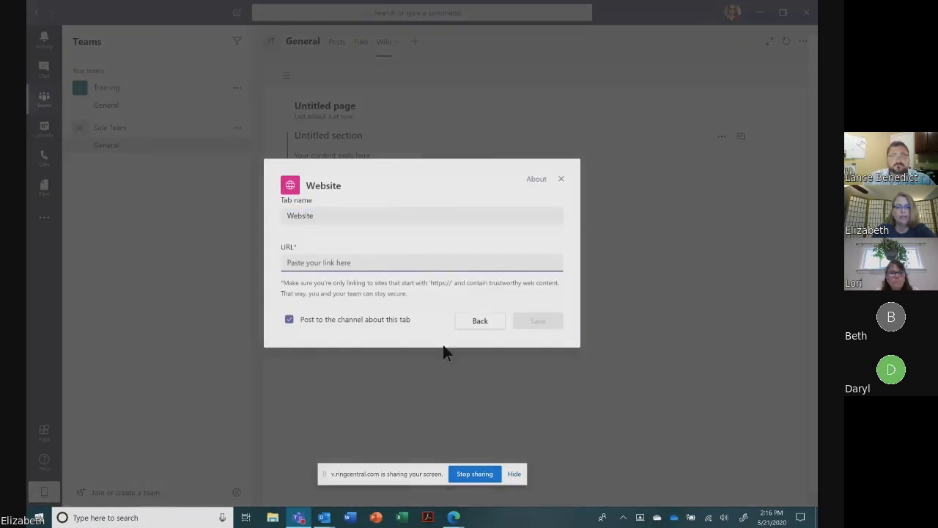
click(455, 516)
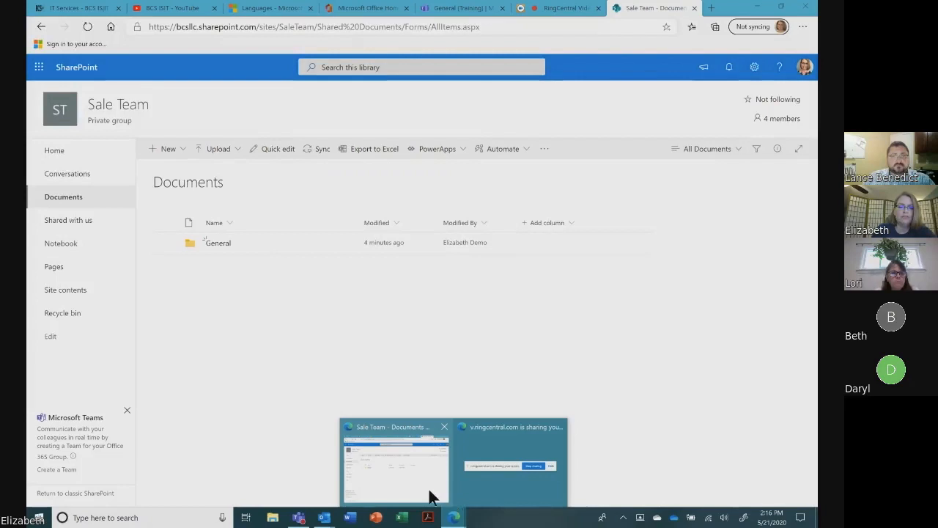
click(87, 8)
click(215, 26)
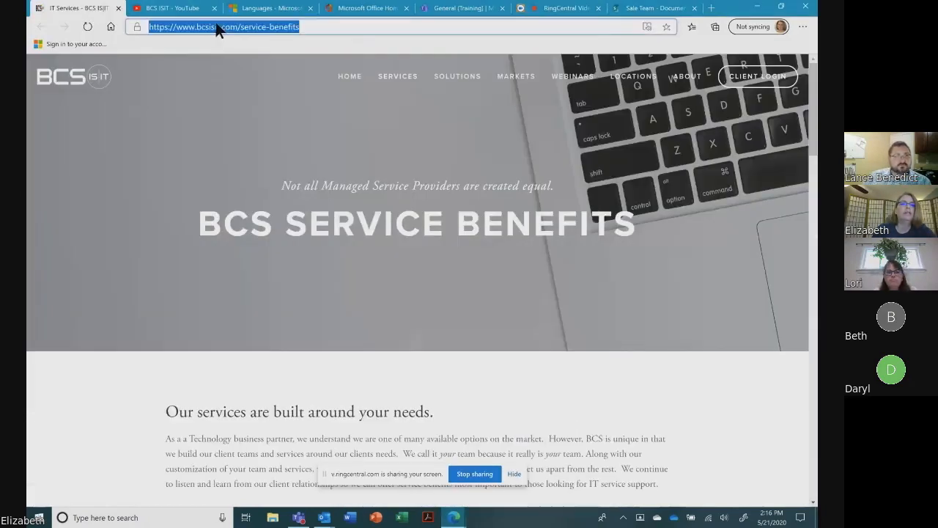
right_click(216, 25)
click(253, 108)
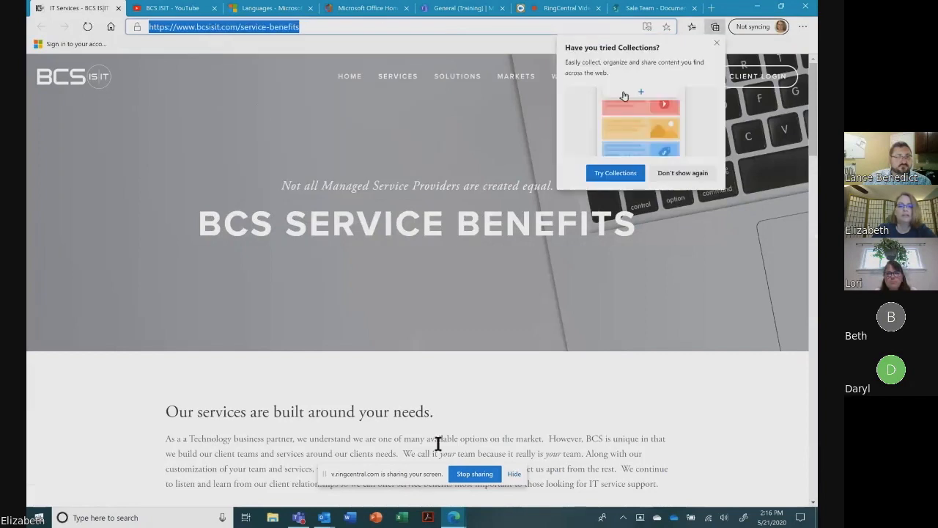
click(299, 518)
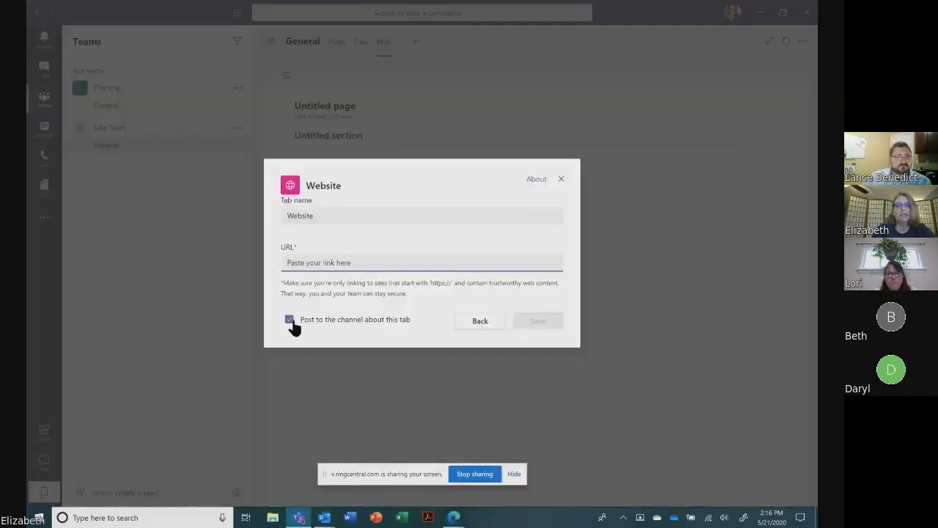
right_click(293, 262)
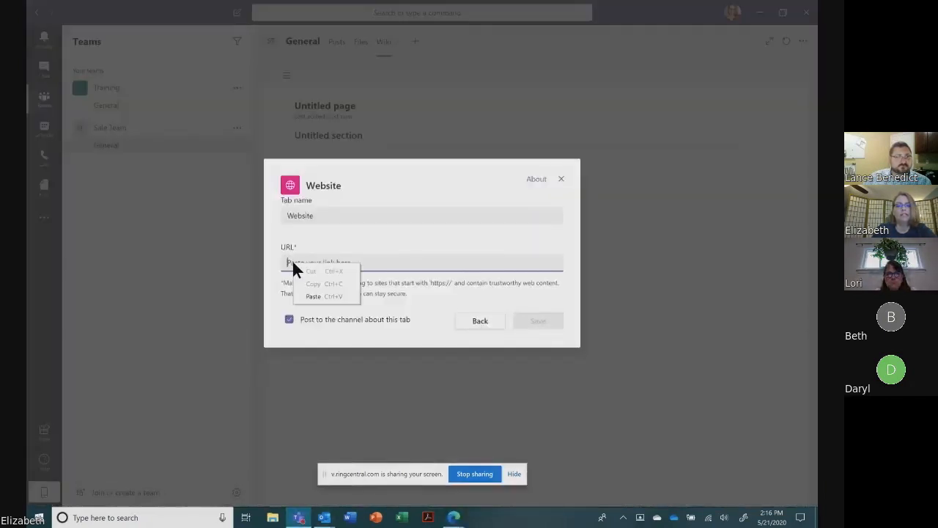
click(311, 297)
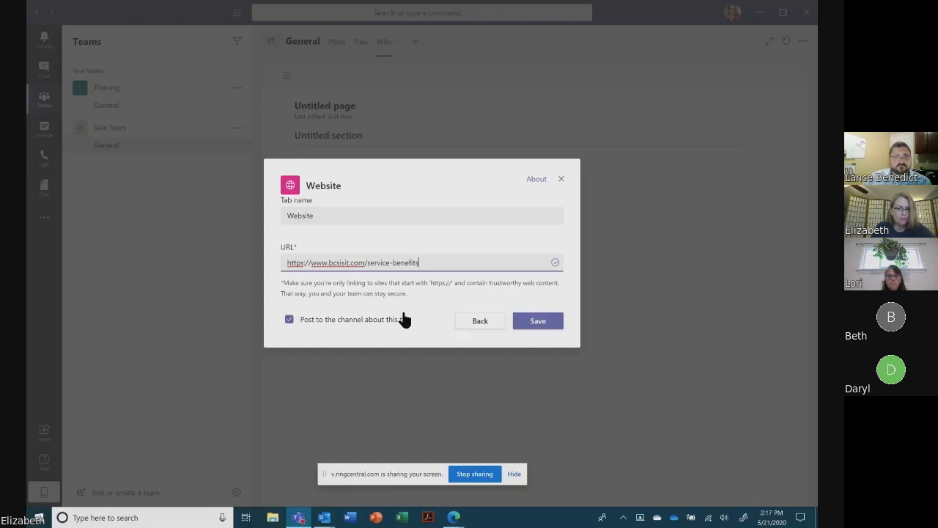
click(542, 321)
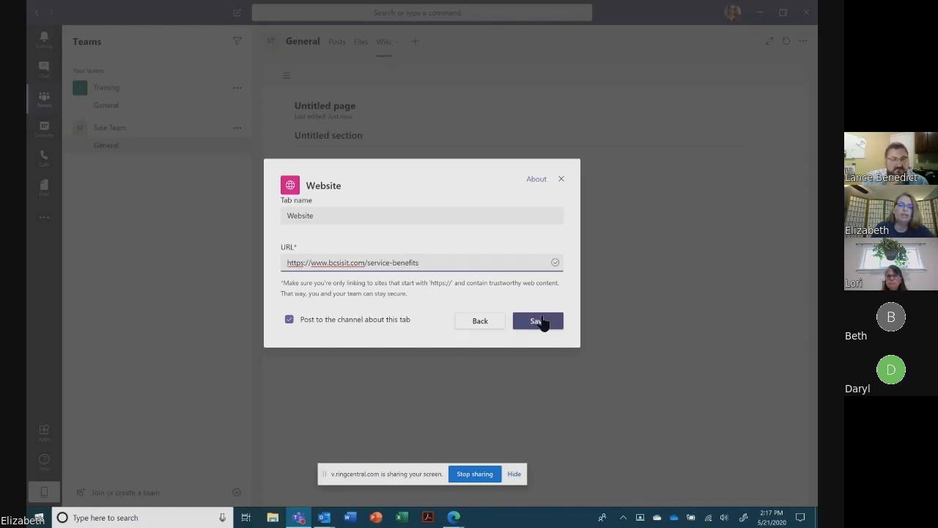
click(540, 323)
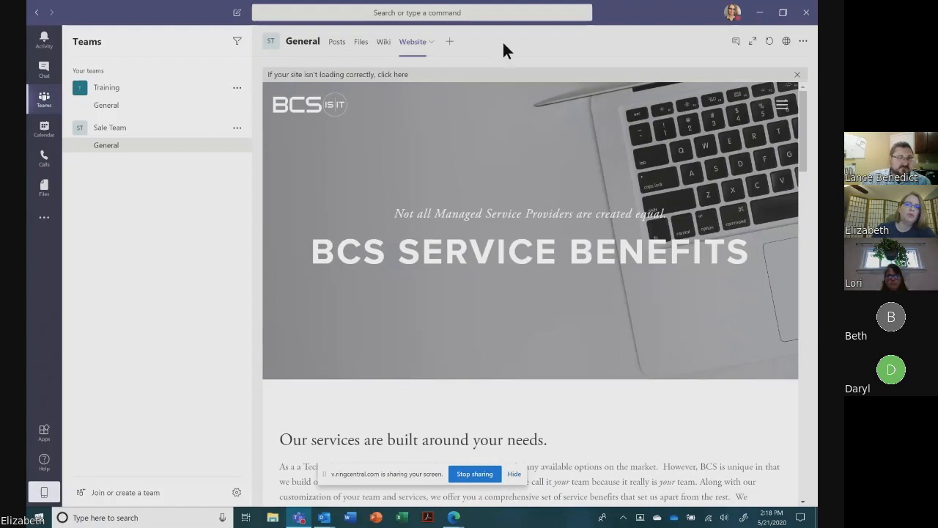
Step: Begin adding a YouTube tab to the General channel
click(451, 43)
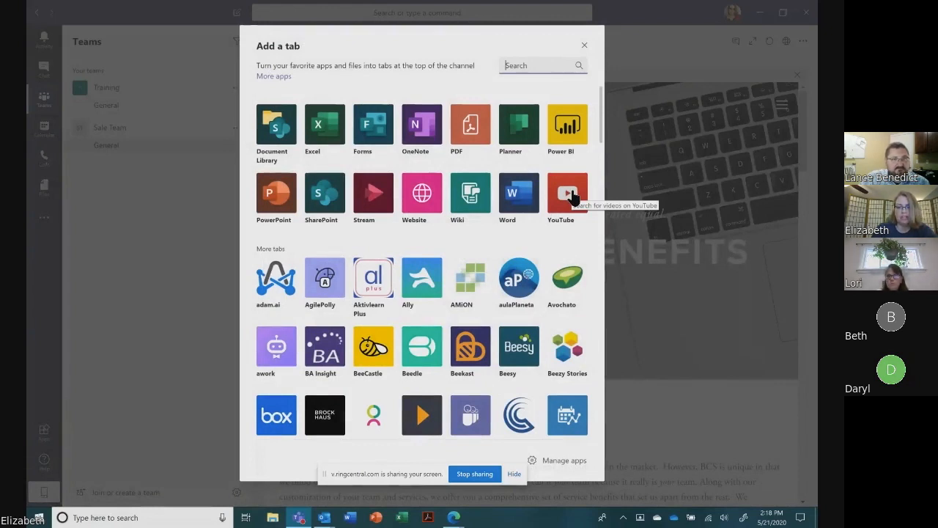
click(571, 192)
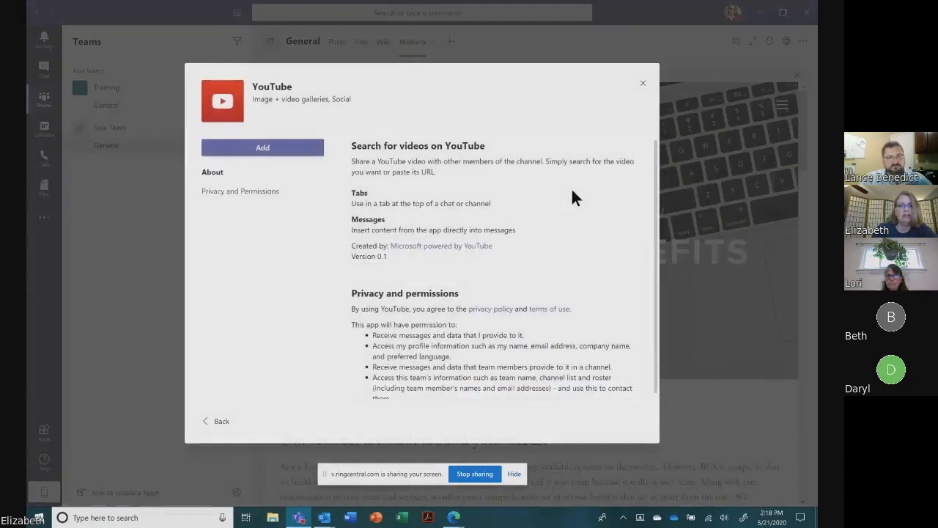
click(251, 152)
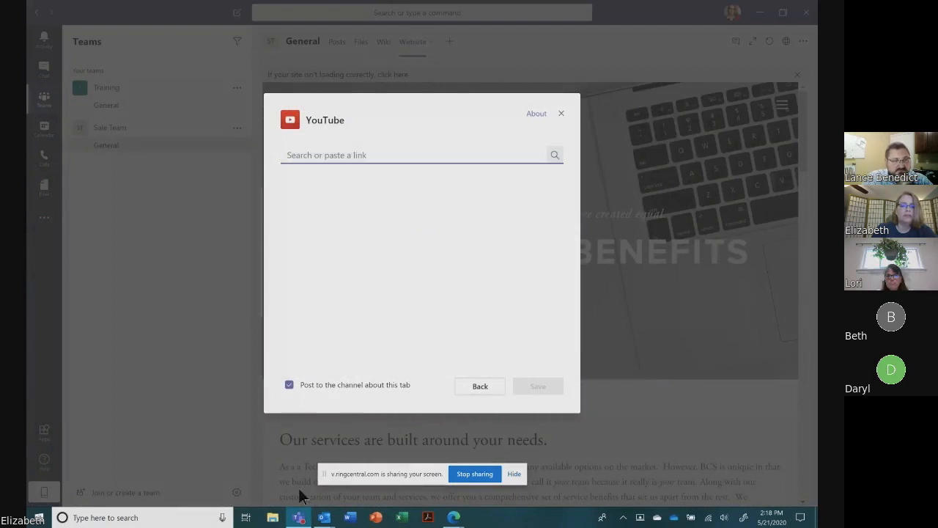
Step: Switch to Microsoft Edge and open the 1:03 Account Executive introduction video from the BCS ISIT YouTube channel
right_click(453, 517)
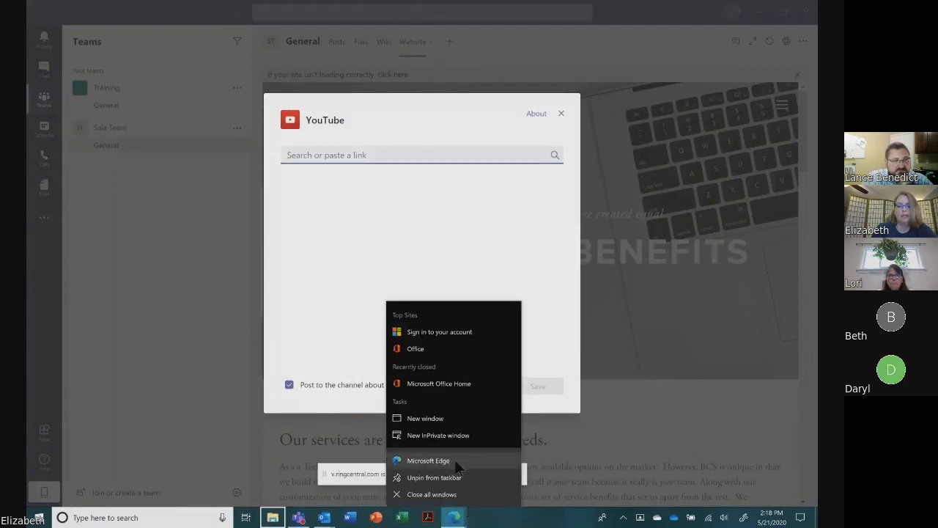
click(454, 517)
click(419, 466)
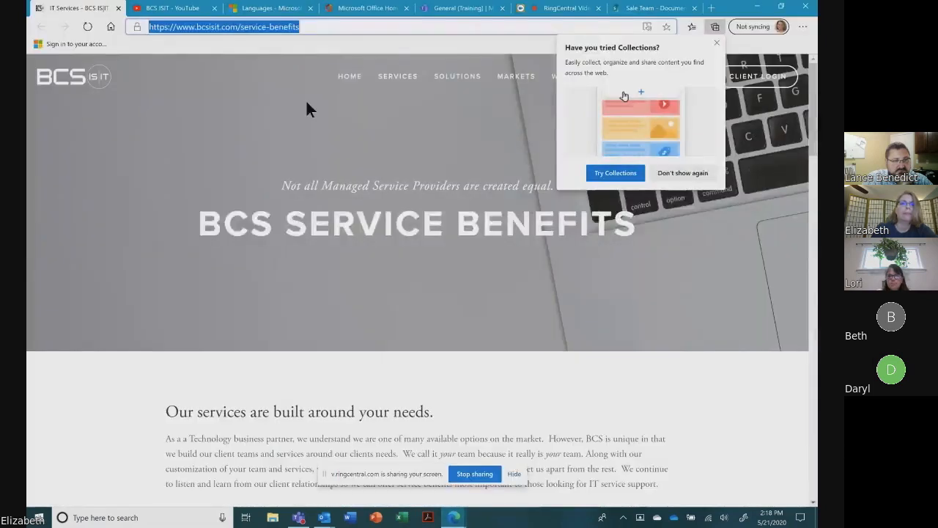
click(184, 7)
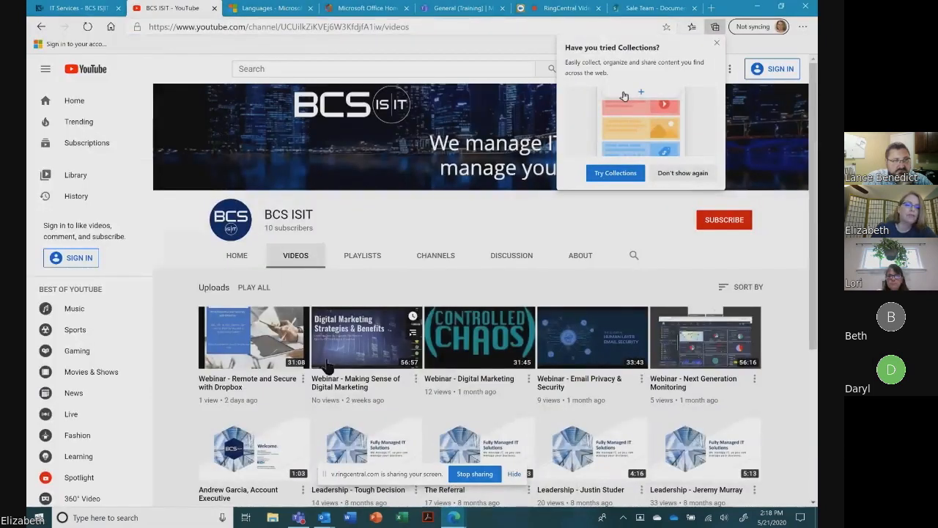
click(253, 451)
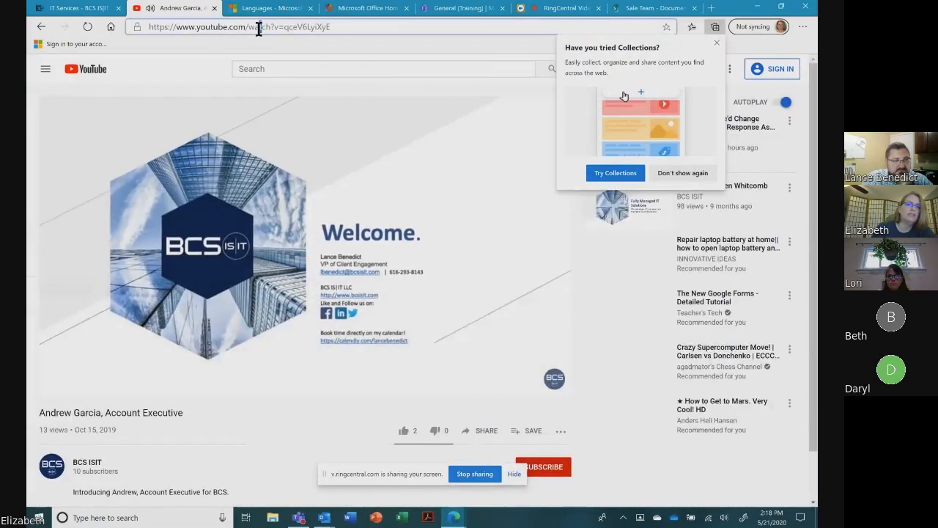
Step: Copy the Account Executive video's full web address and pause its playback
double_click(259, 27)
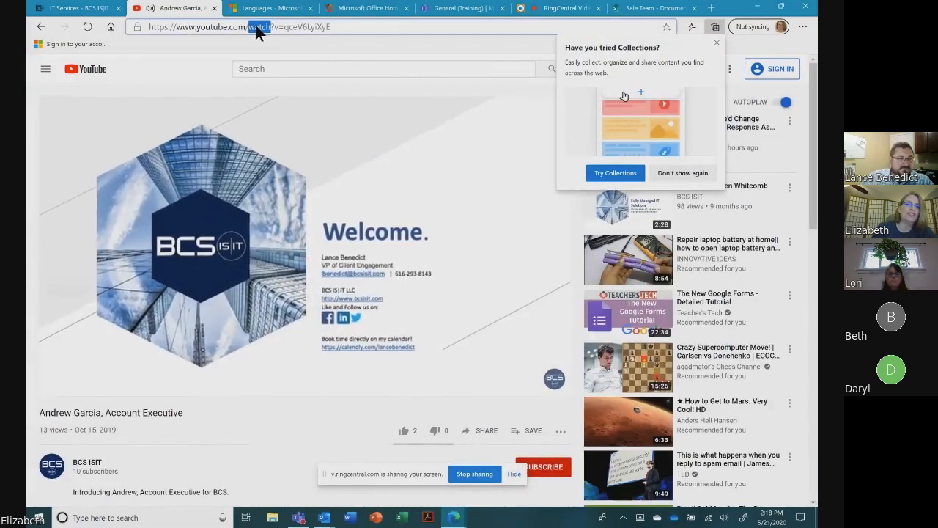
triple_click(258, 28)
right_click(256, 29)
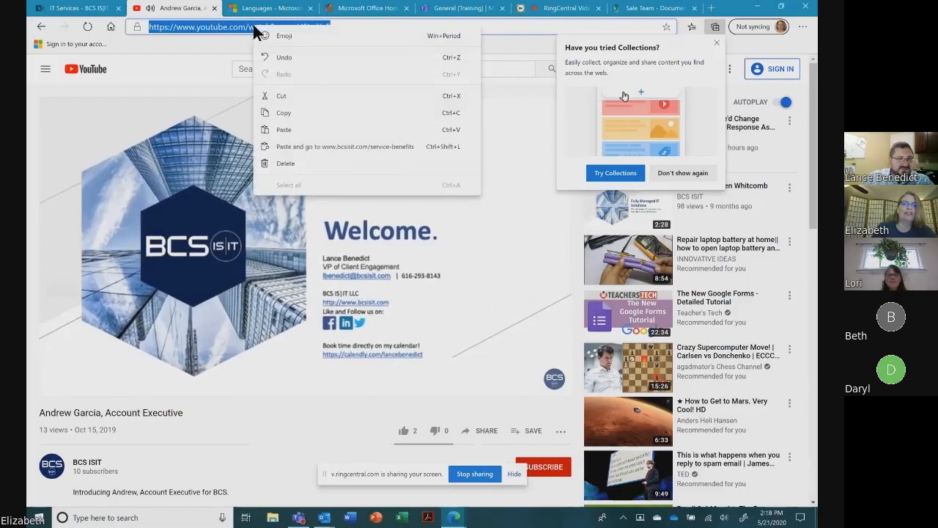
click(286, 113)
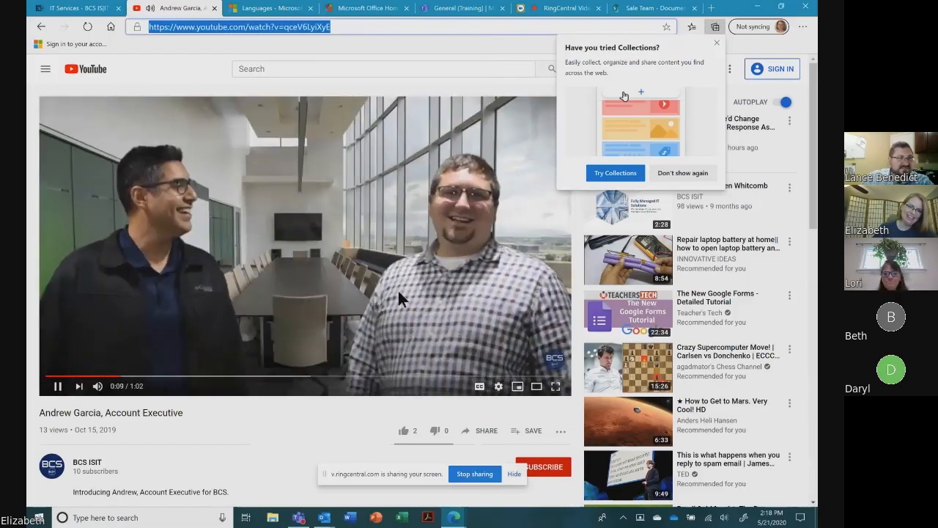
click(57, 386)
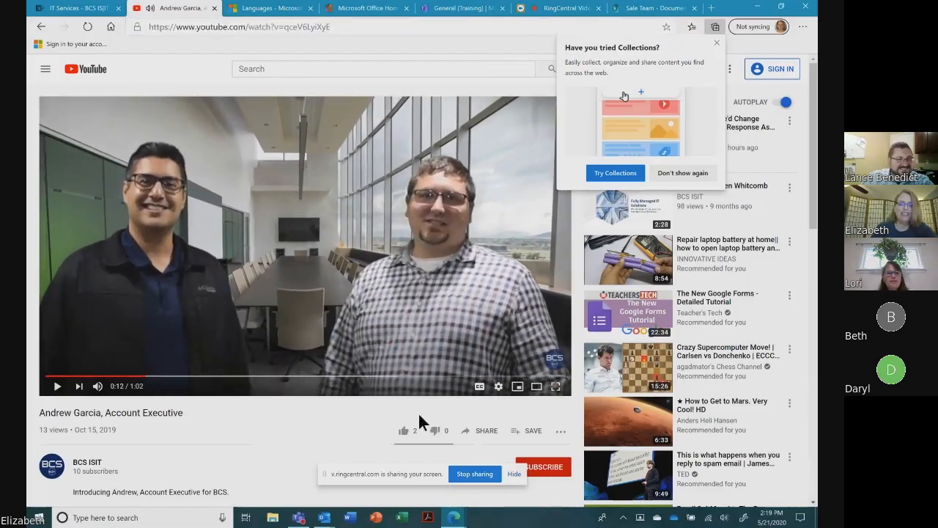
click(298, 517)
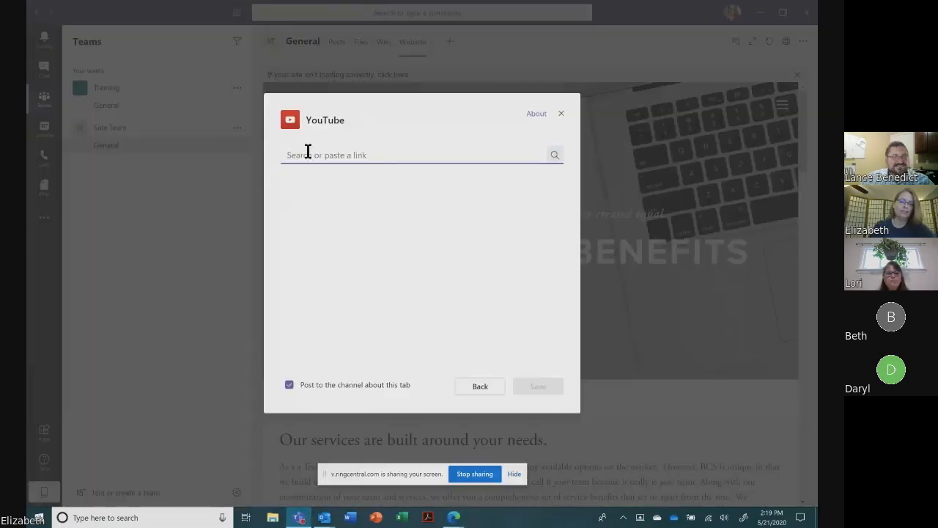
key(ctrl+v)
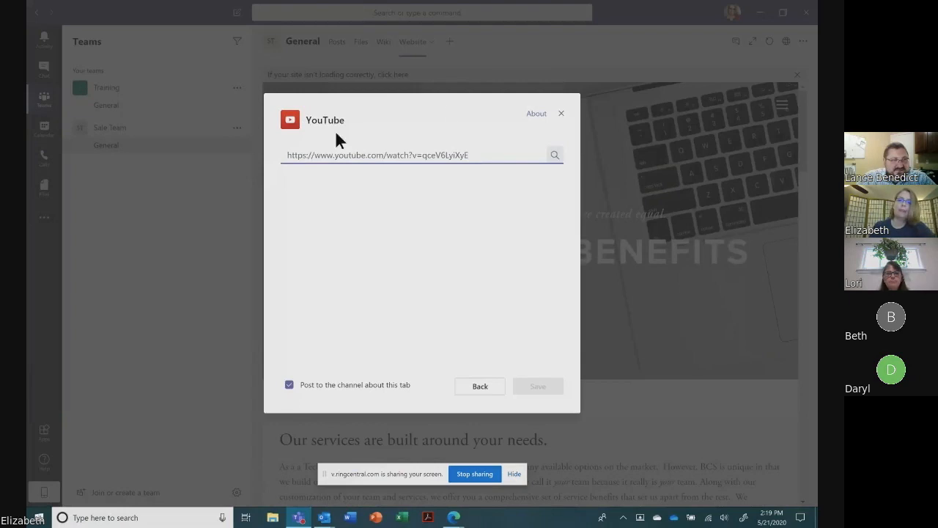
click(555, 155)
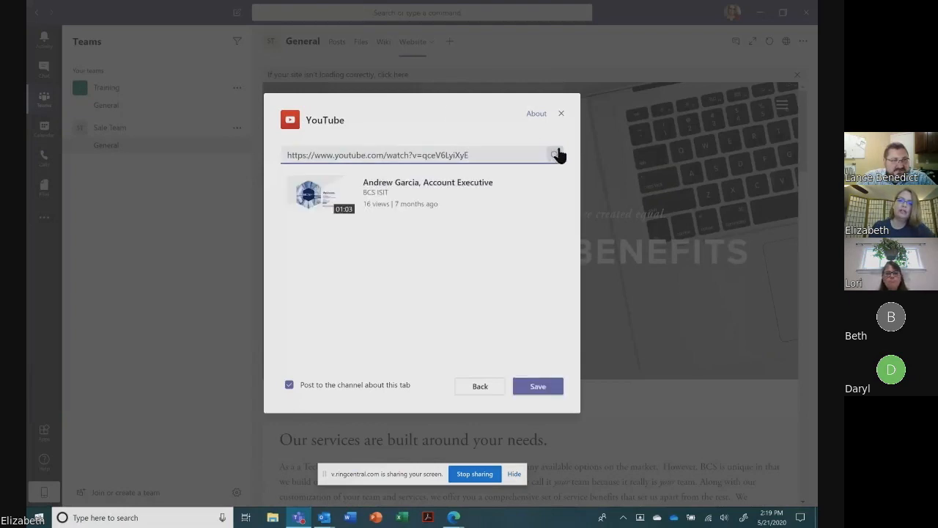
click(537, 386)
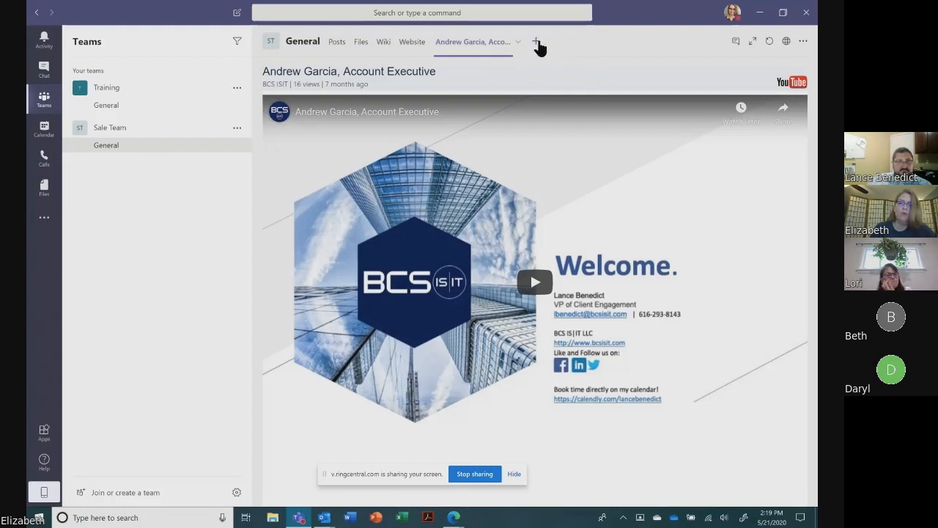
Step: Add a OneNote tab to the General channel using a new notebook named Sales Team, with channel posting enabled
click(536, 43)
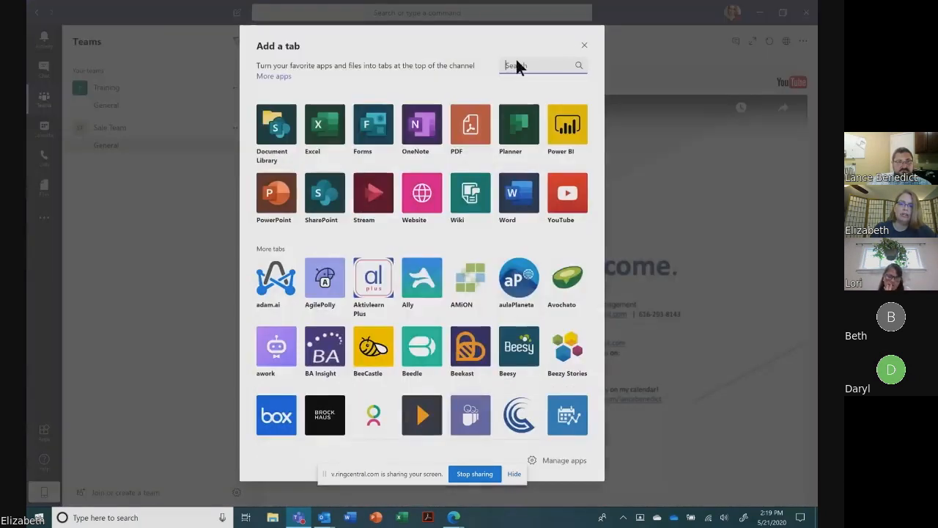
click(423, 123)
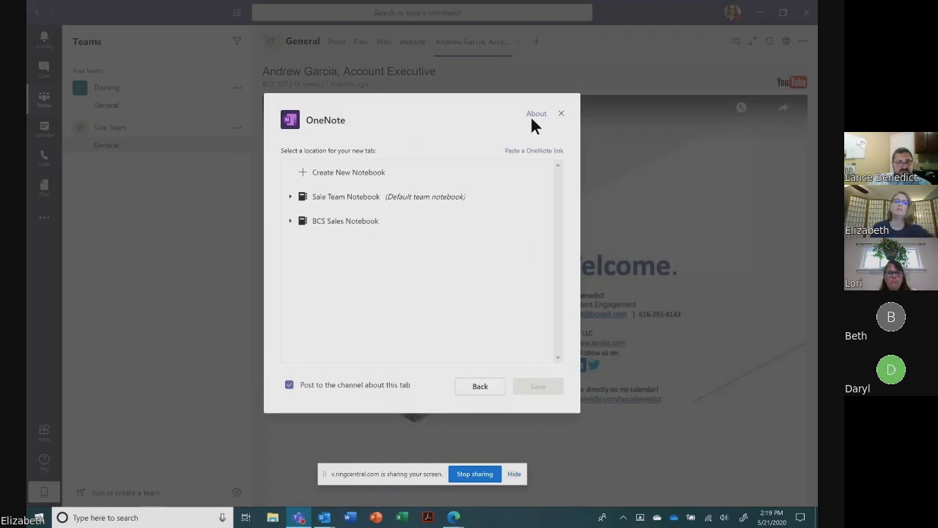
click(350, 176)
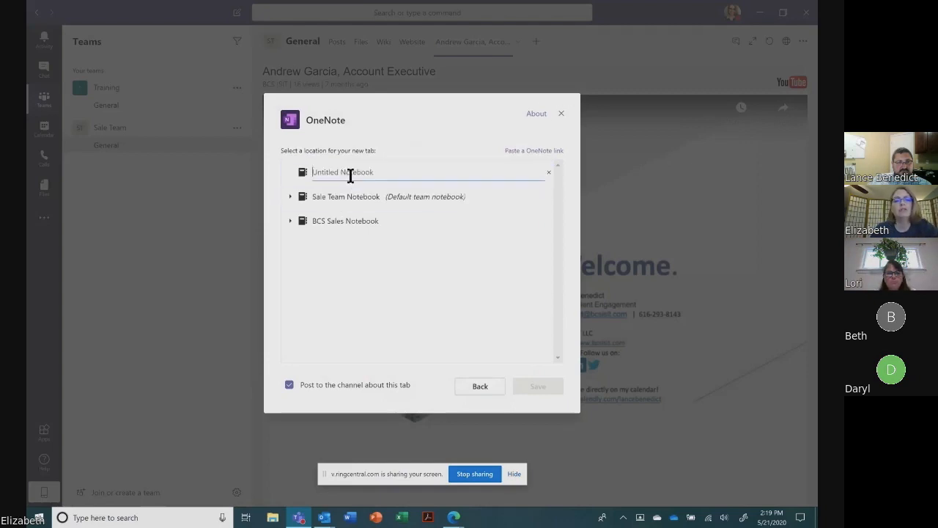
text(S)
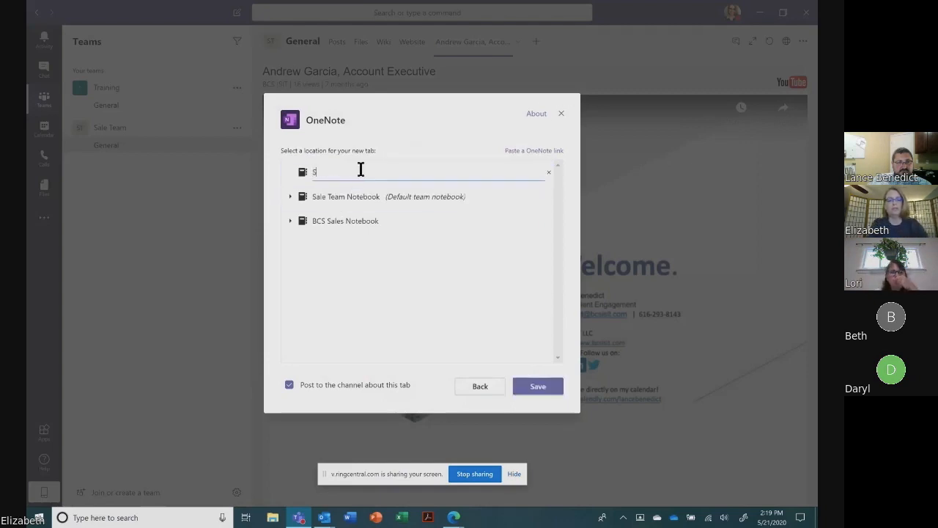
text(ales Team)
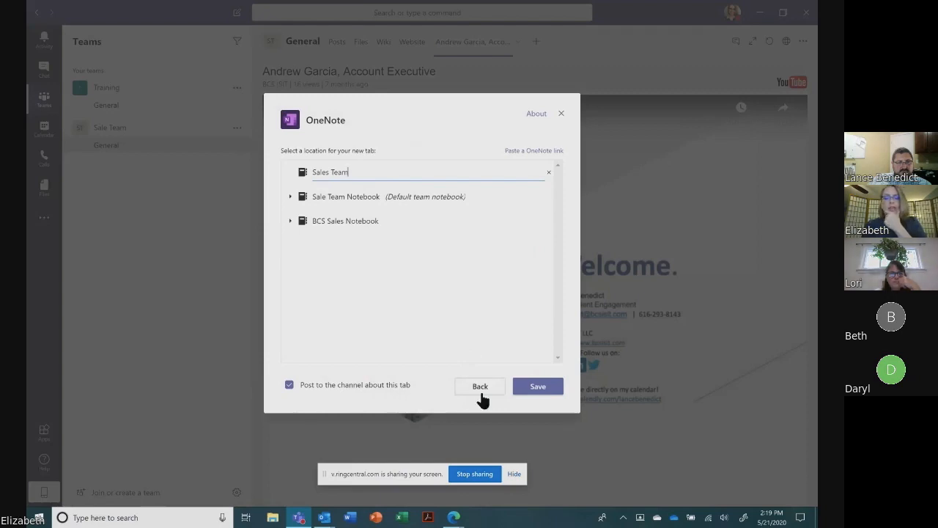
click(539, 389)
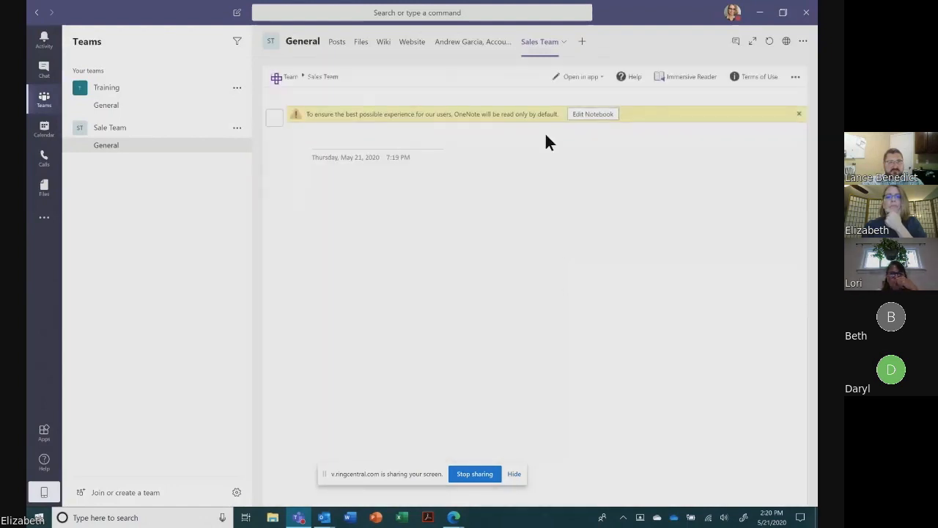
Step: Switch the Sales Team notebook to editing and title its blank page Client Kist
click(593, 96)
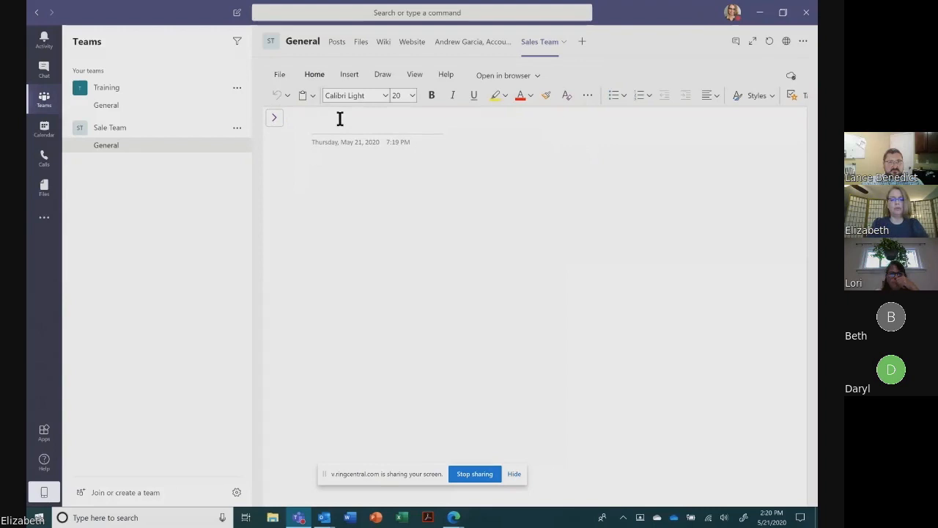
text(C)
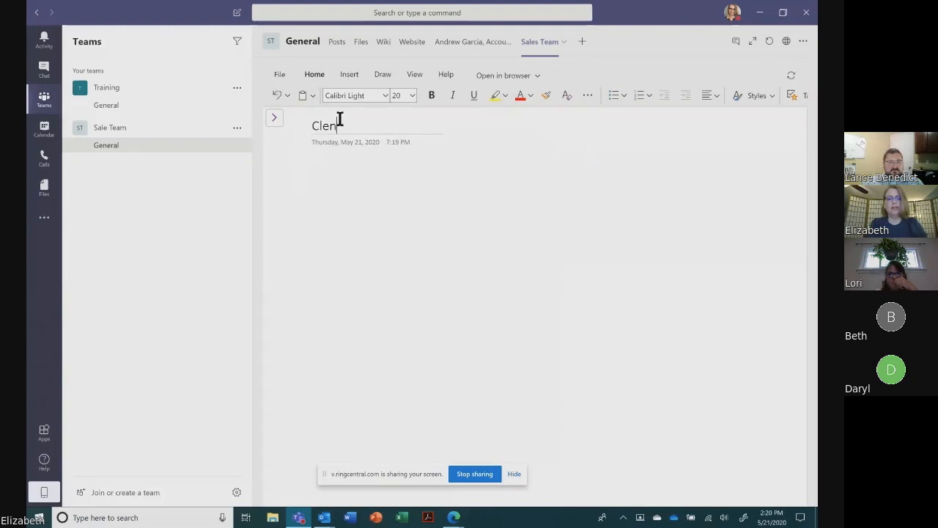
text(lie)
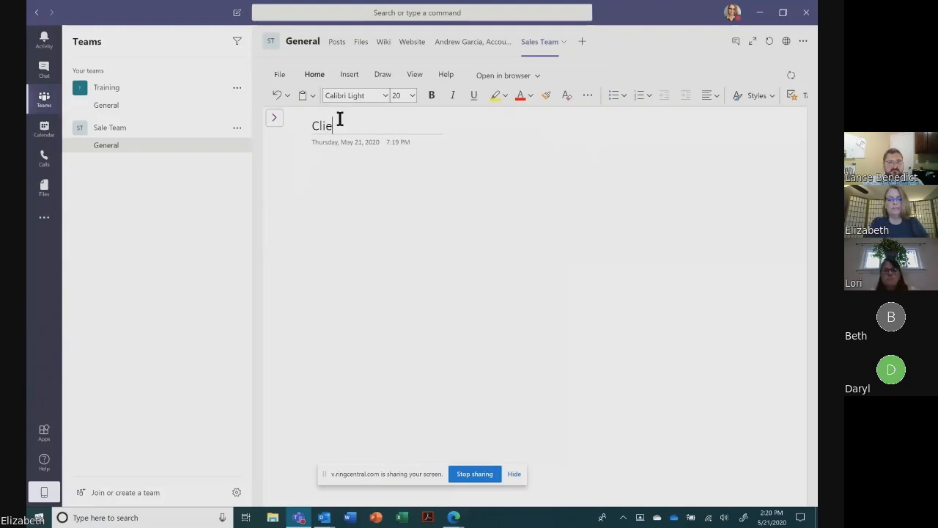
text(nt Kist)
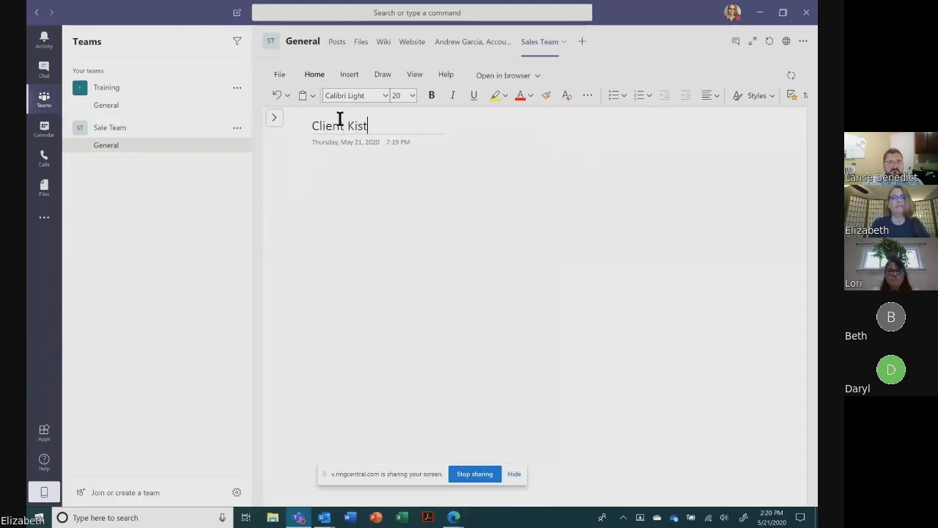
click(321, 174)
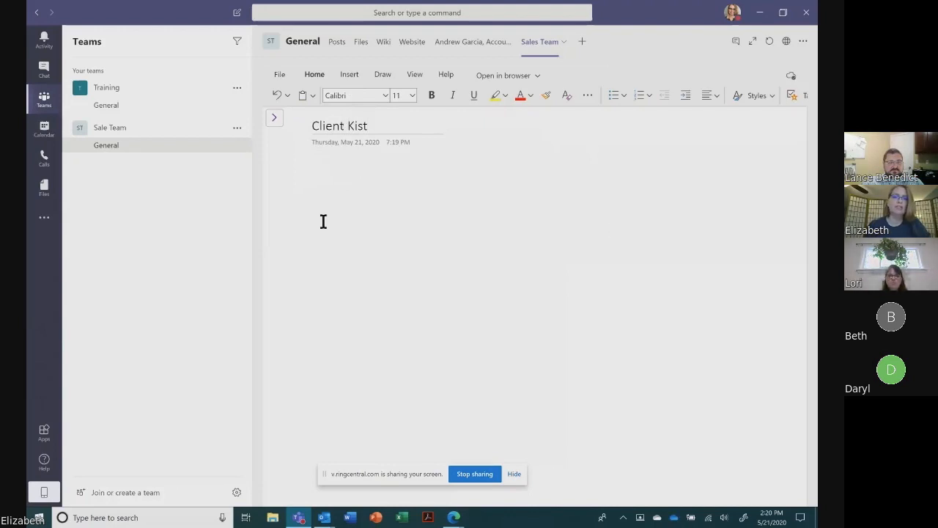
Step: Look through the full gallery of apps available as channel tabs, then close it without adding one
click(583, 41)
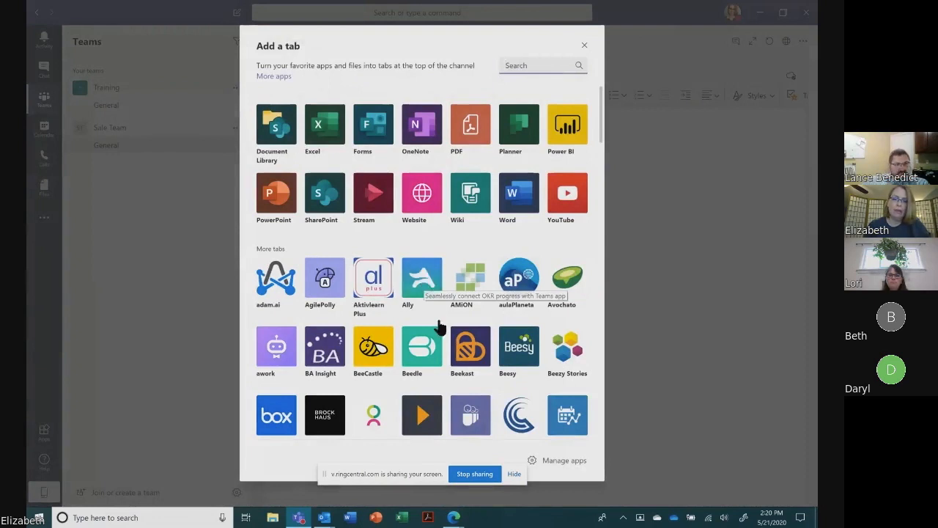
scroll(432, 337, down, 1)
scroll(433, 341, down, 2)
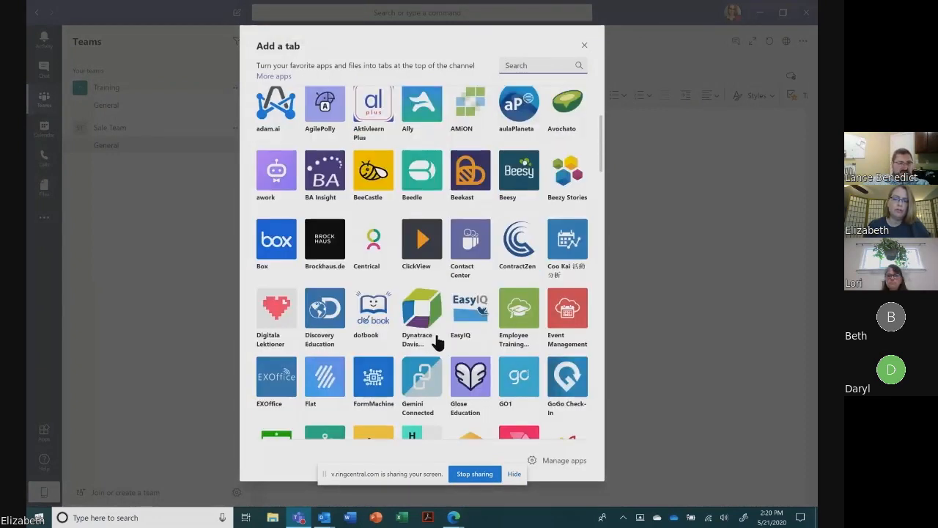
scroll(438, 340, down, 4)
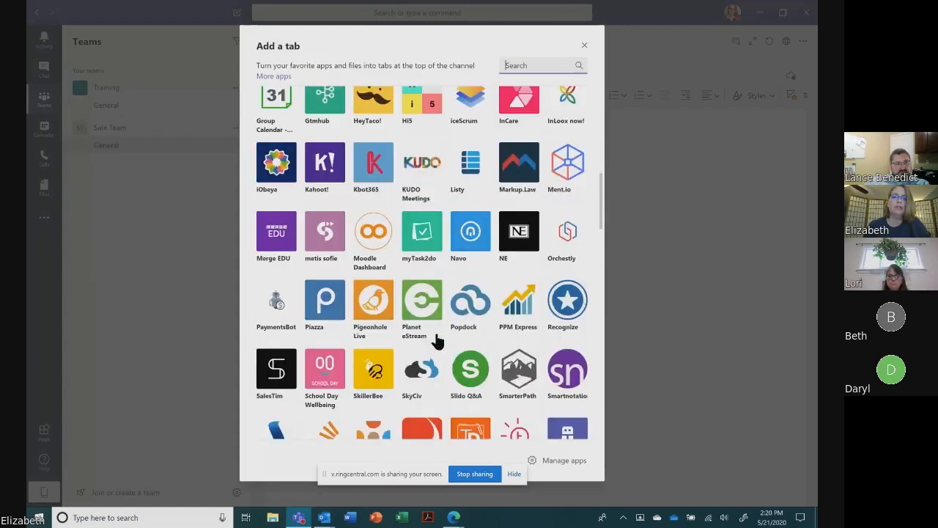
scroll(450, 306, down, 1)
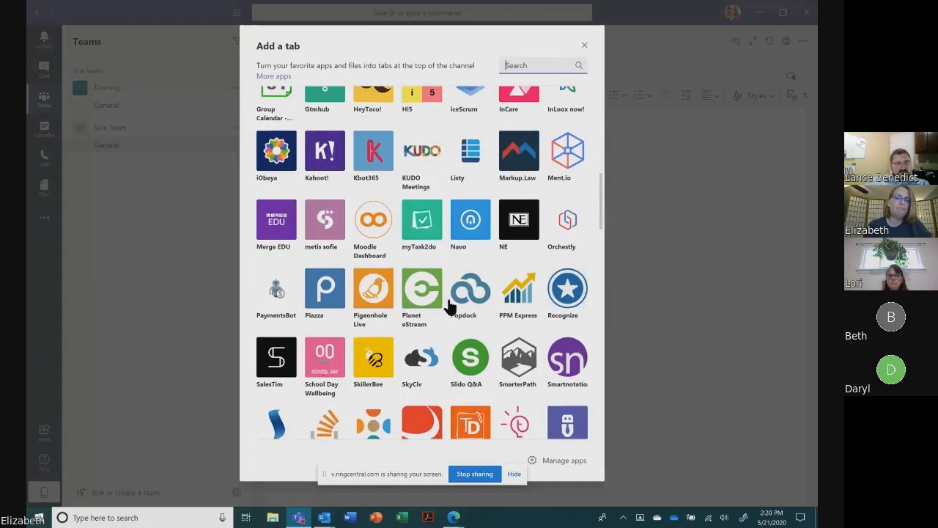
scroll(449, 307, down, 4)
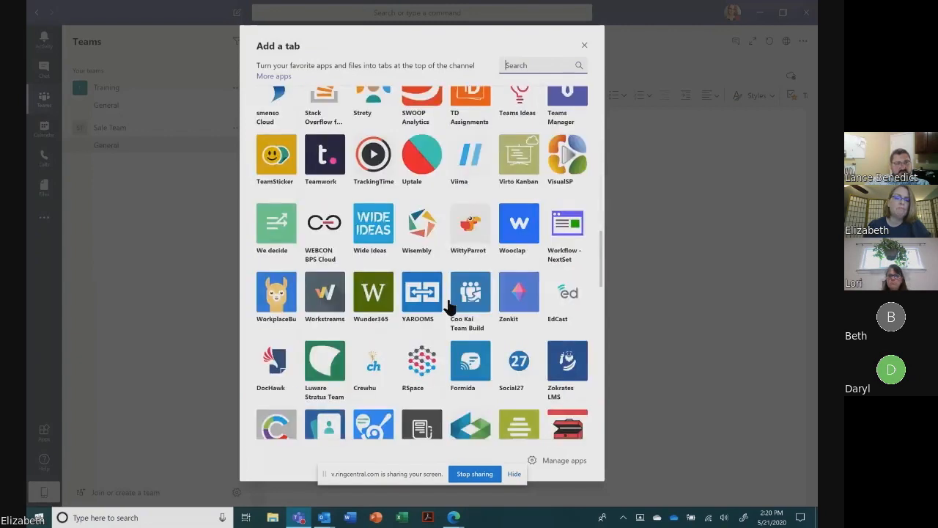
scroll(449, 306, down, 4)
scroll(449, 306, down, 6)
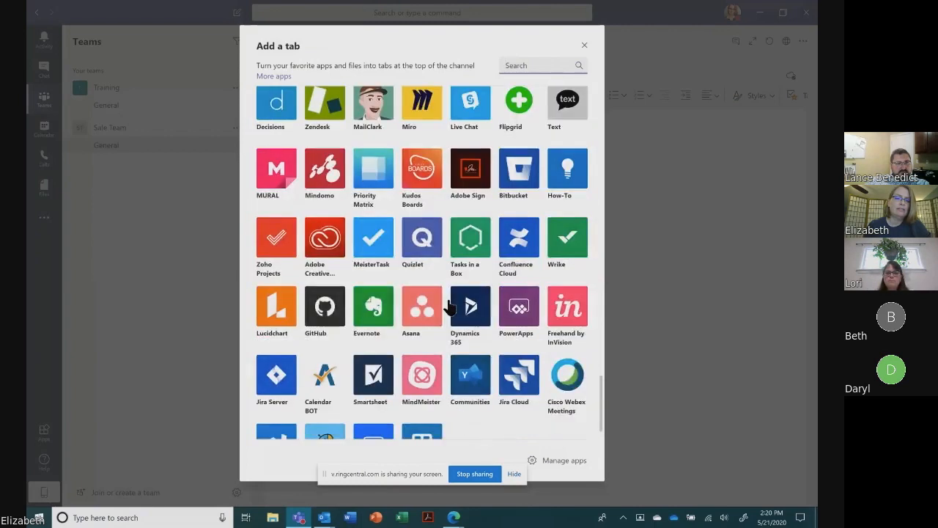
scroll(449, 306, down, 1)
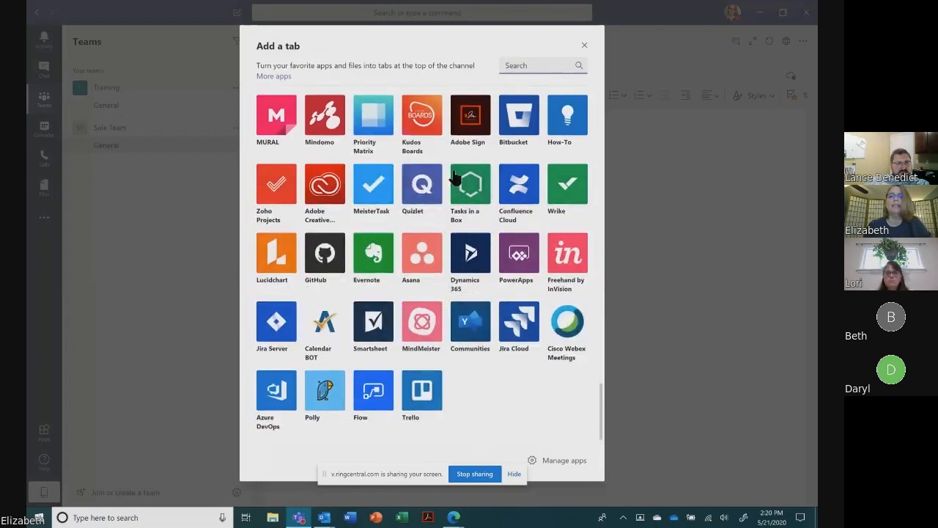
click(584, 45)
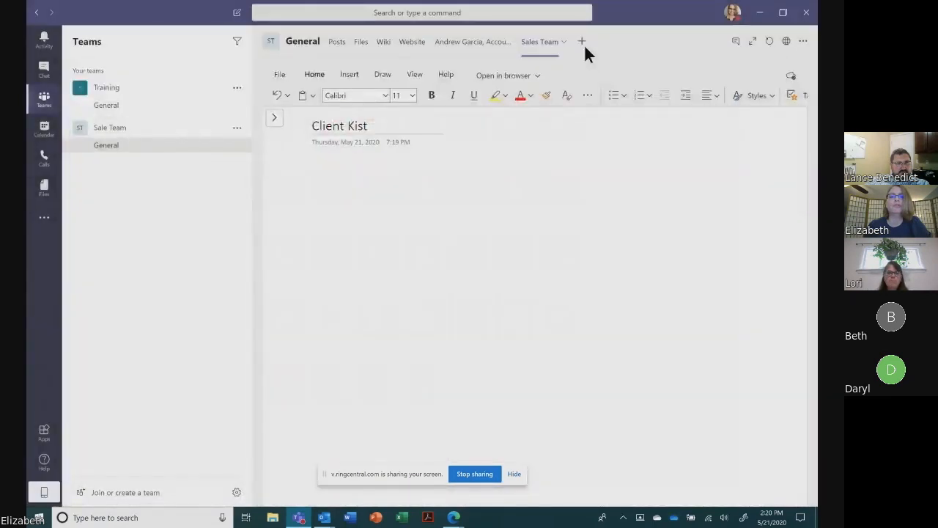
Step: Correct the notebook page's title to Client List
click(377, 132)
key(Left)
key(Left)
key(Left)
key(BackSpace)
text(L)
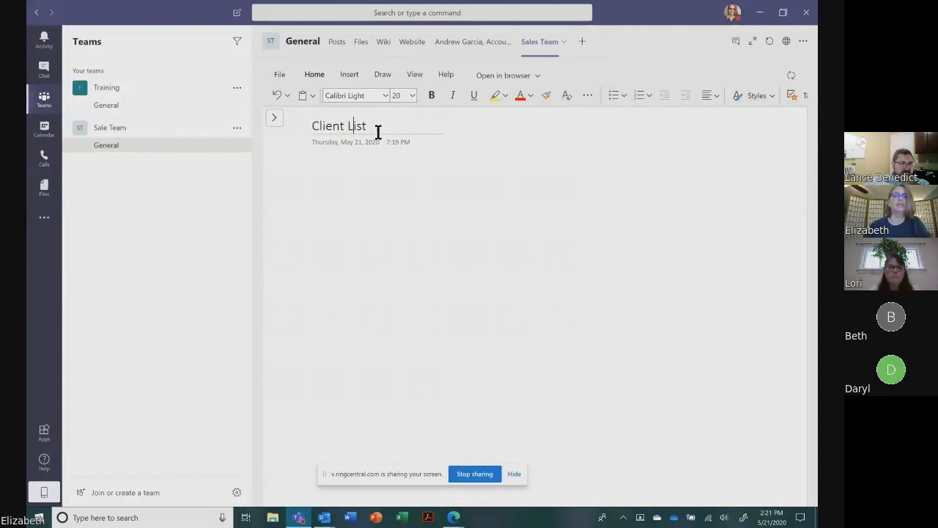
click(364, 178)
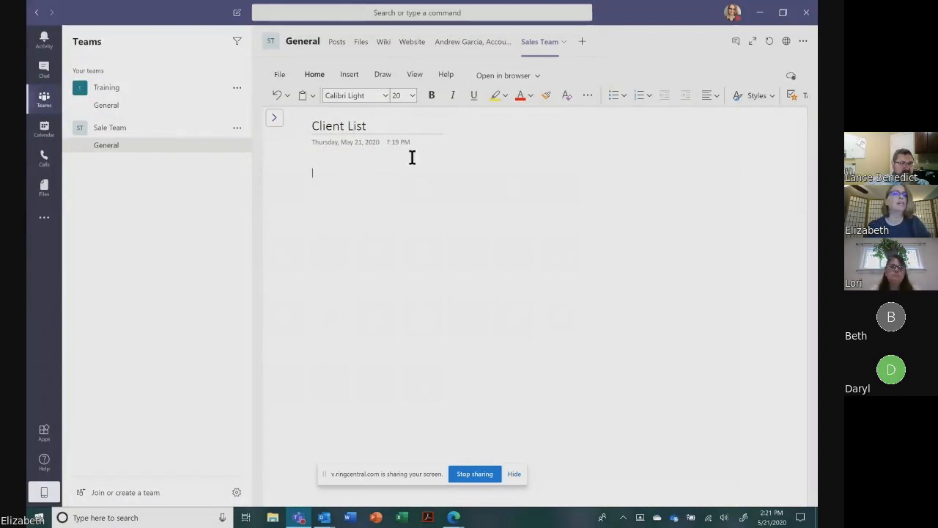
Step: Reopen the Sale Team's General channel and add a Planner tab with a new plan named Event Planner, with channel posting enabled
click(117, 133)
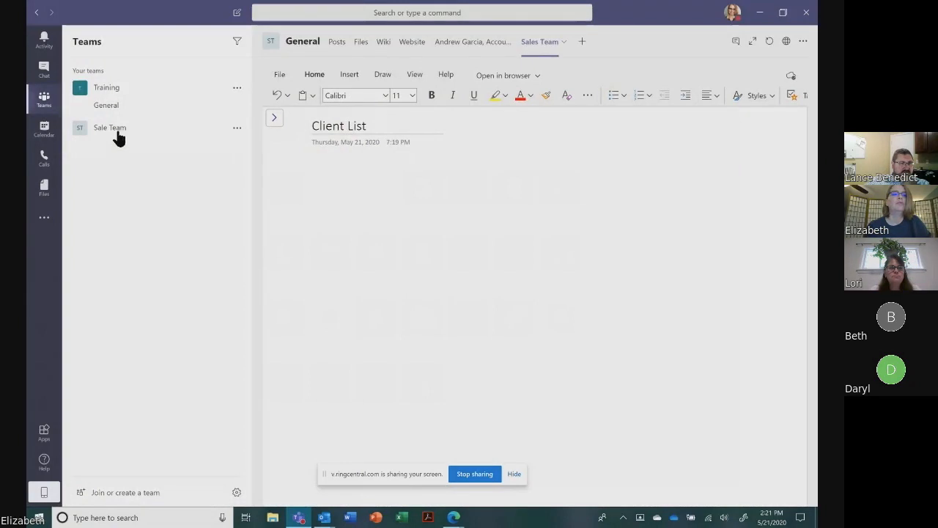
click(113, 134)
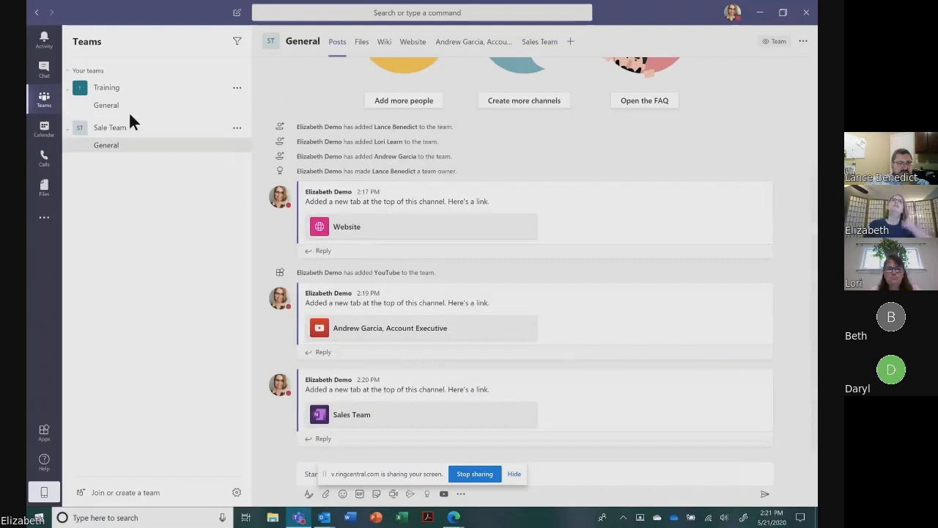
click(571, 44)
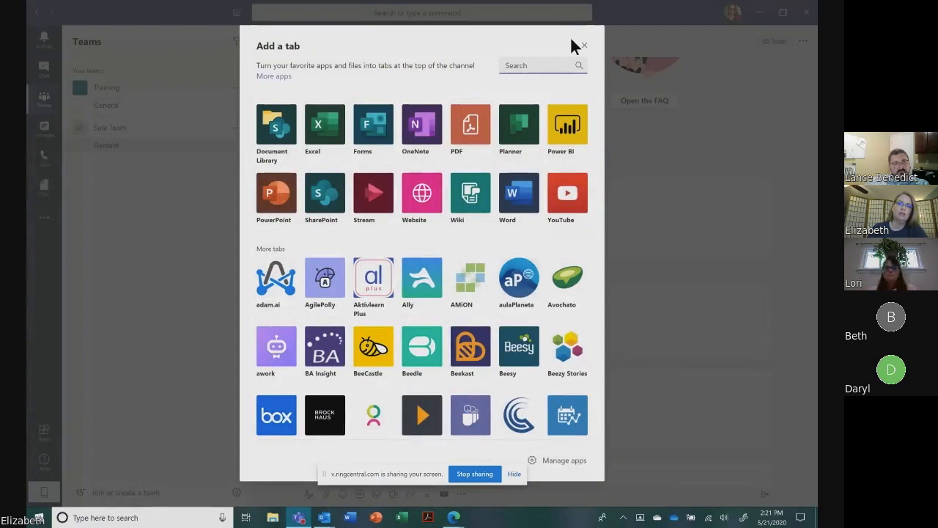
click(560, 64)
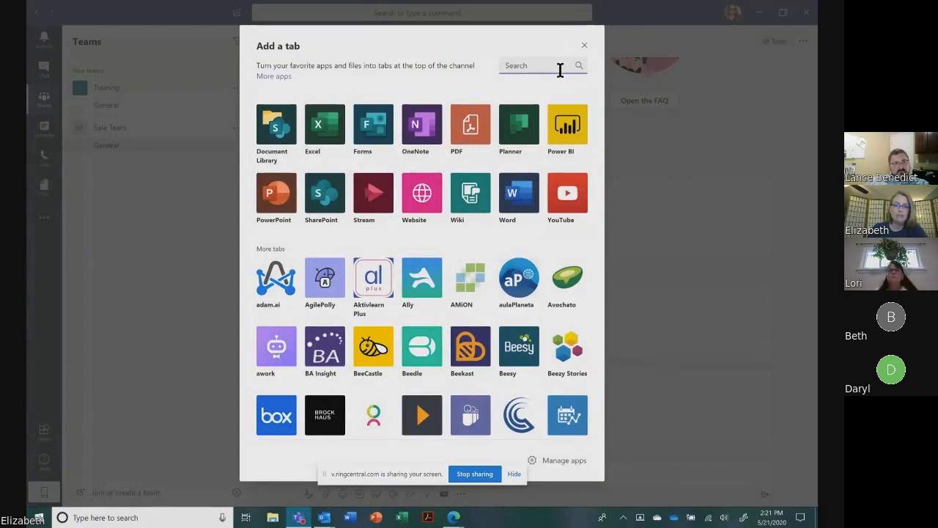
click(524, 121)
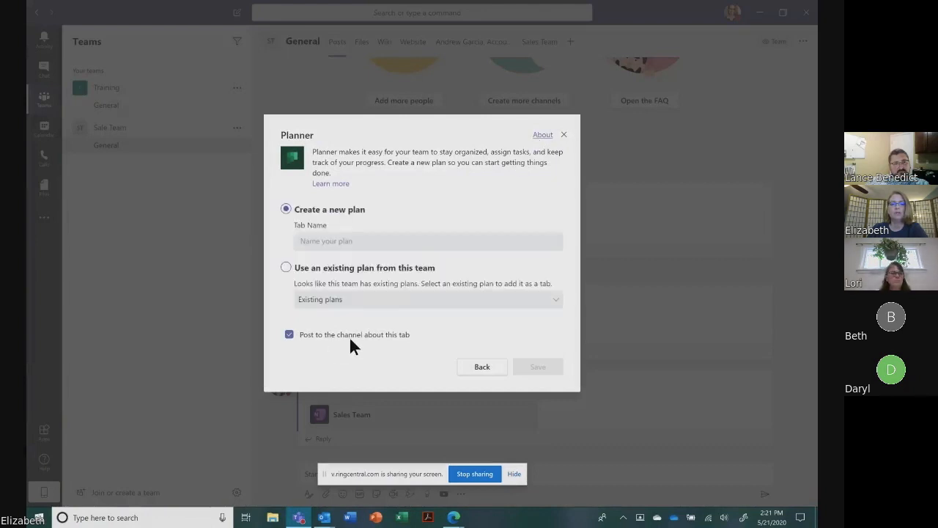
click(330, 239)
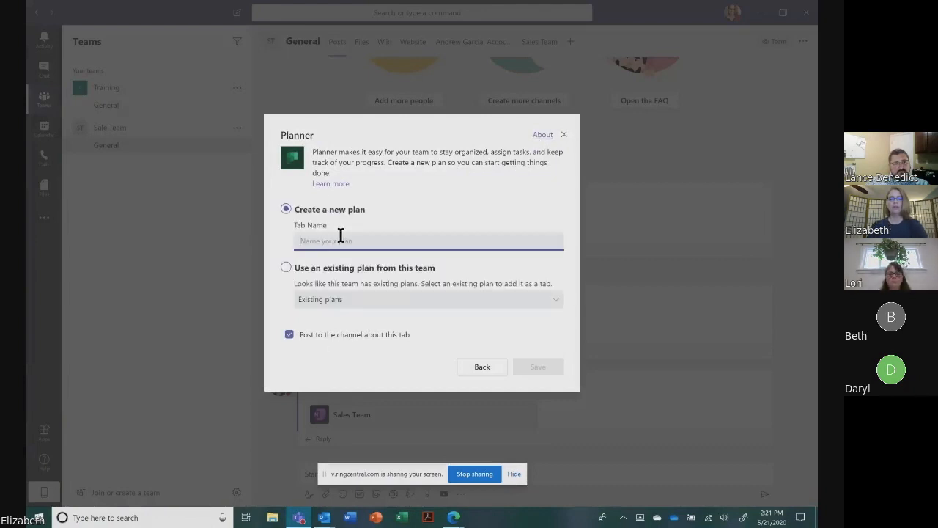
text(Event Planner)
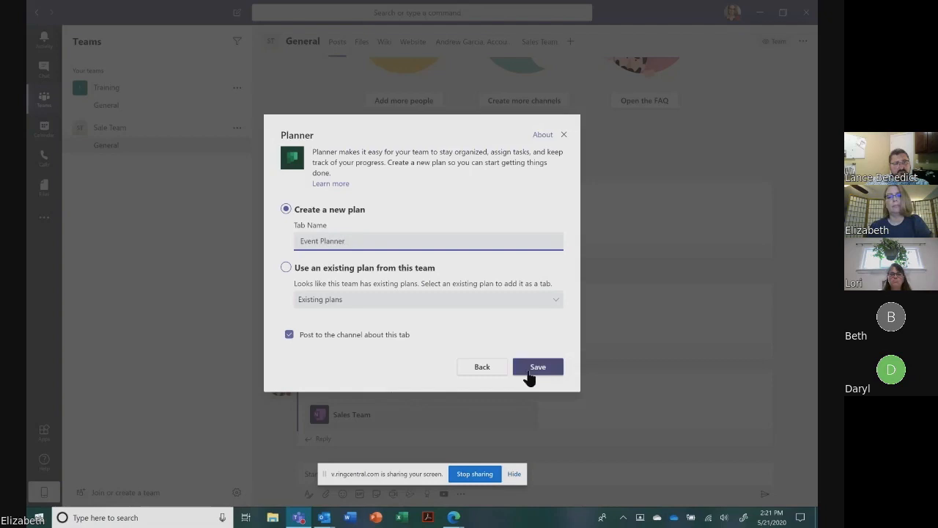
click(537, 367)
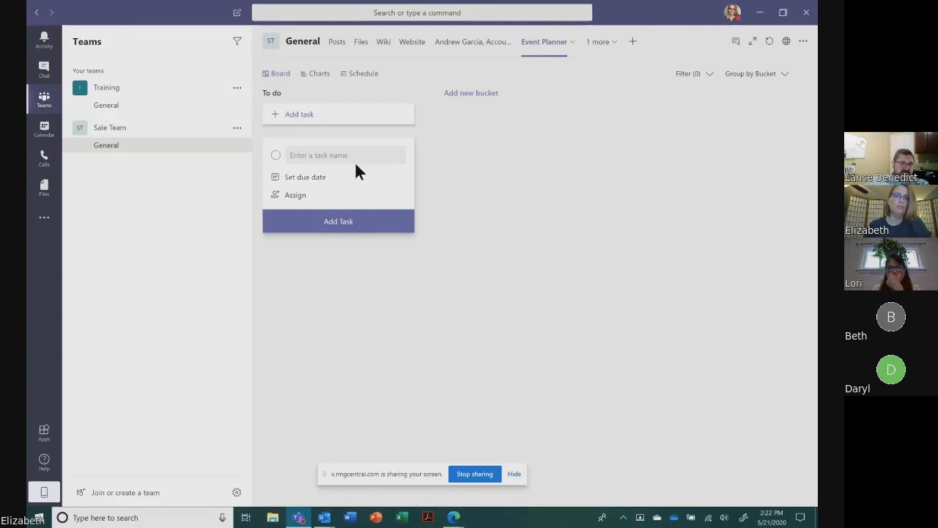
Step: Start a task named Venue in the To do bucket with a due date of July 1, 2020
click(310, 122)
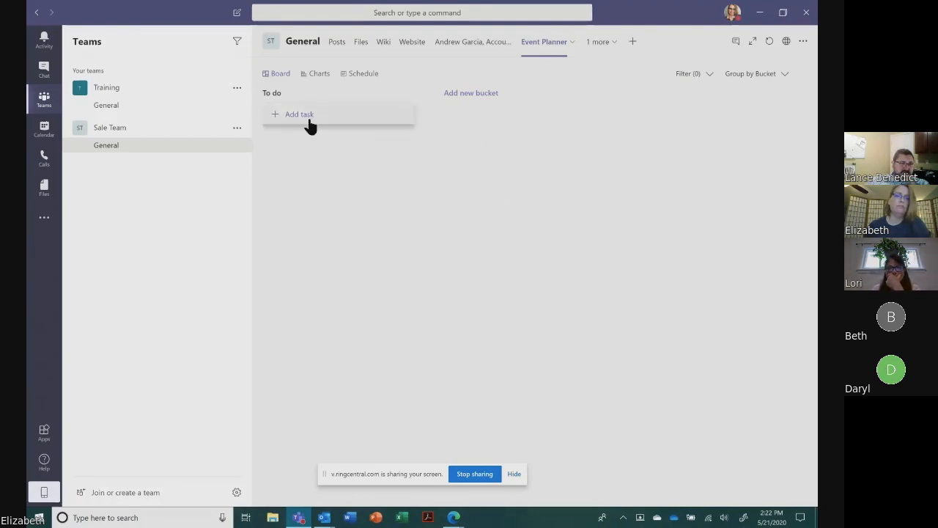
click(309, 118)
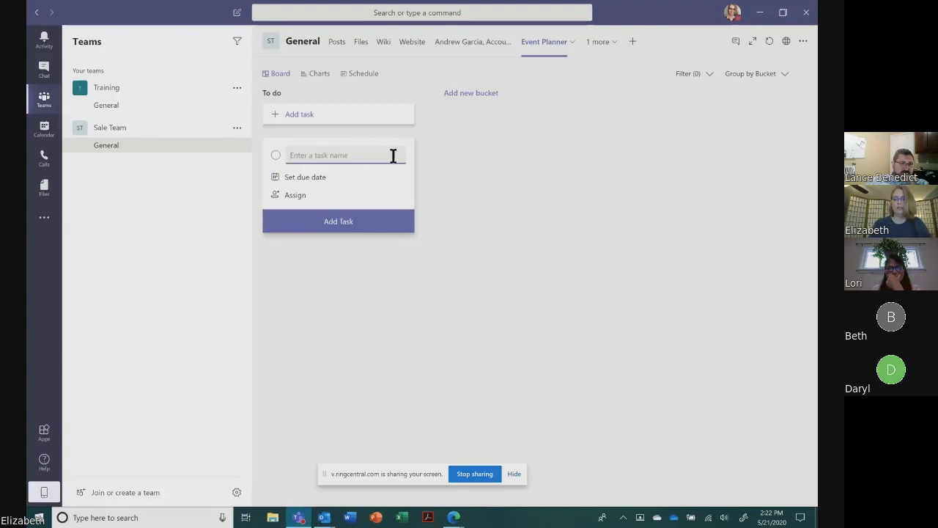
text(Ve)
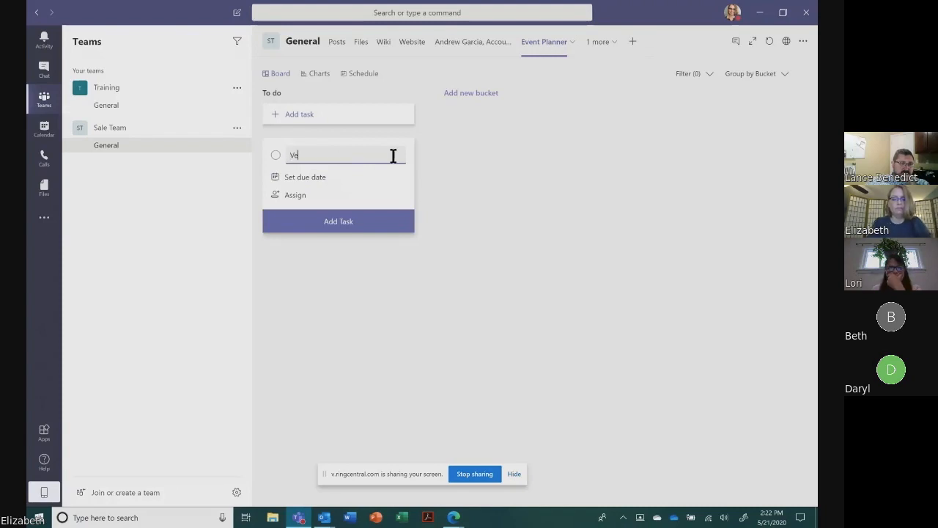
text(nue)
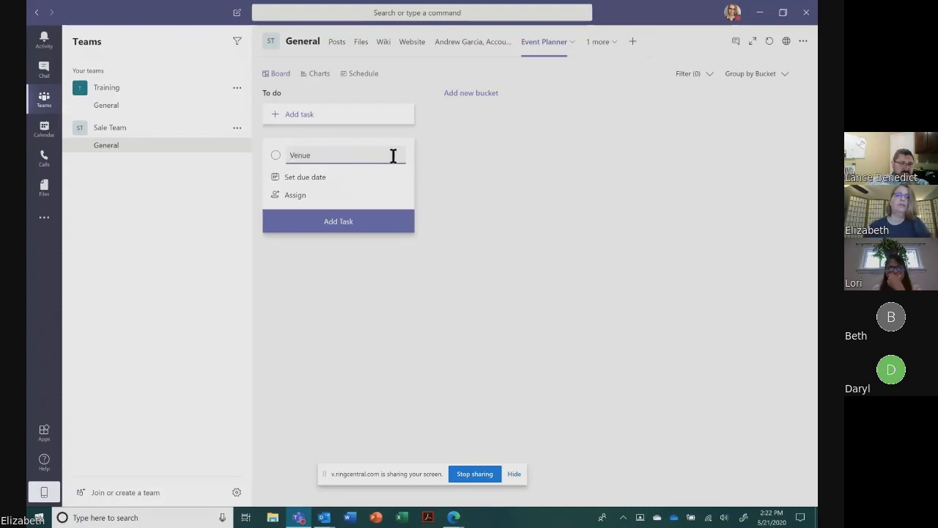
click(358, 180)
click(372, 198)
click(373, 198)
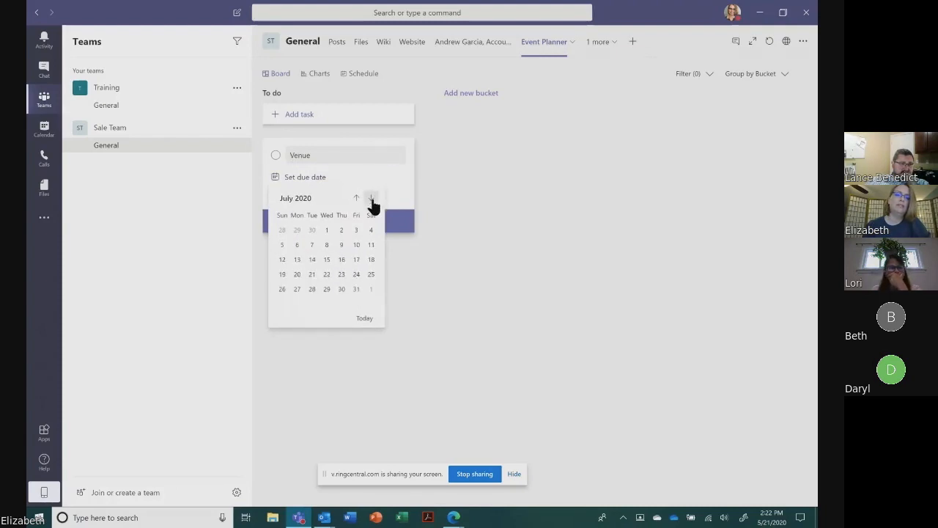
click(327, 230)
Step: Assign the Venue task to the third listed team member and add it to the To do bucket
click(298, 198)
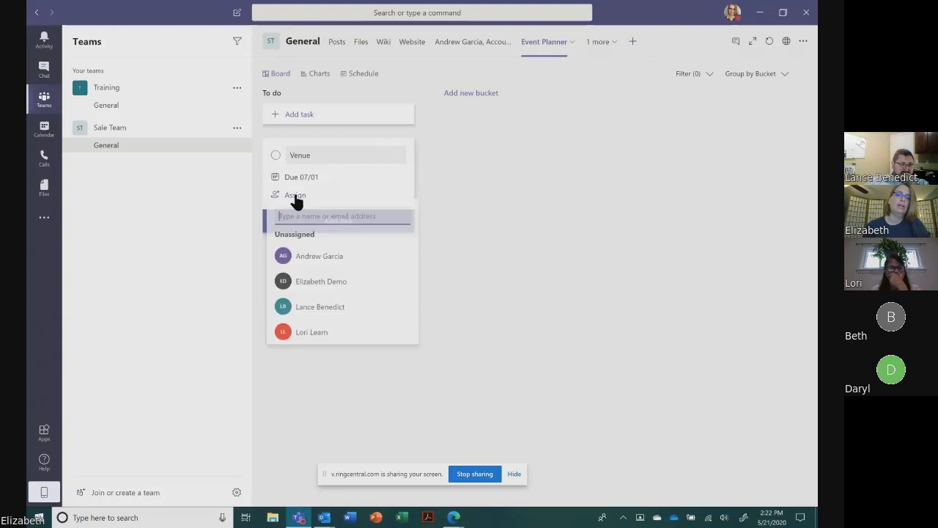
click(342, 308)
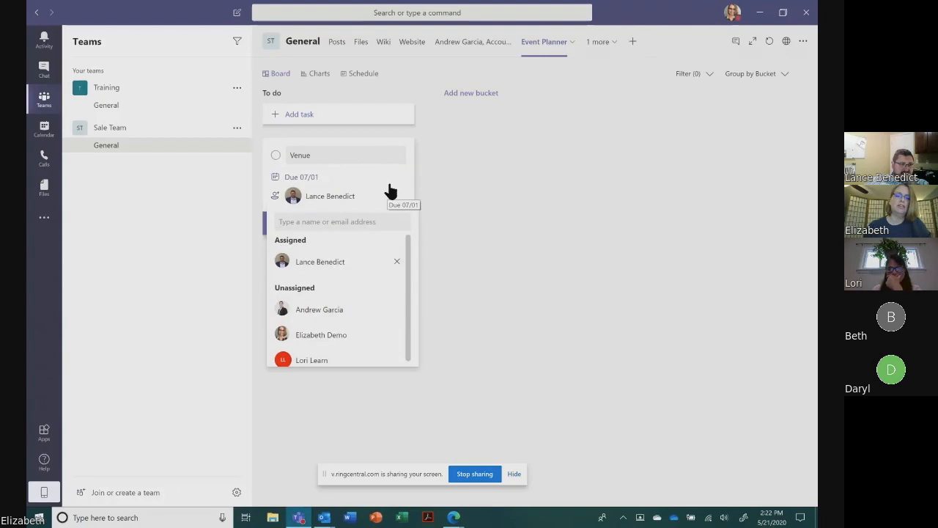
click(397, 262)
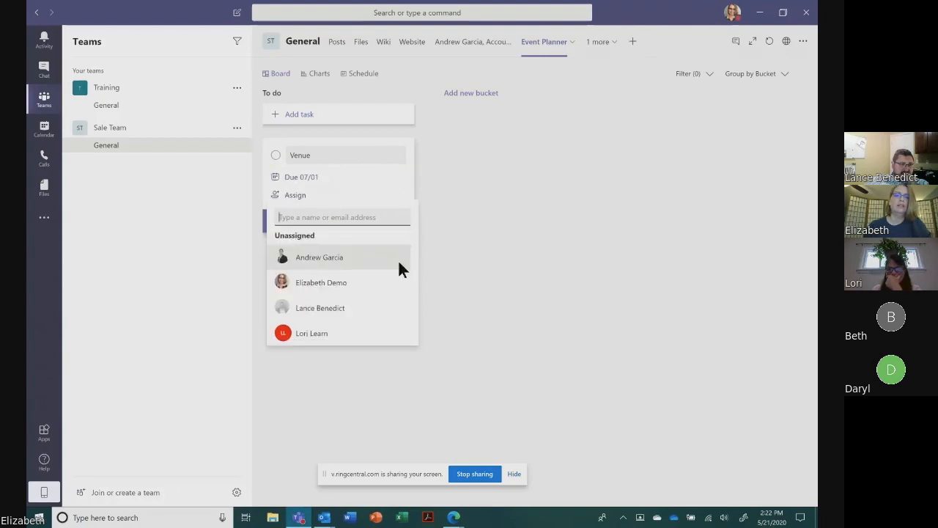
click(345, 307)
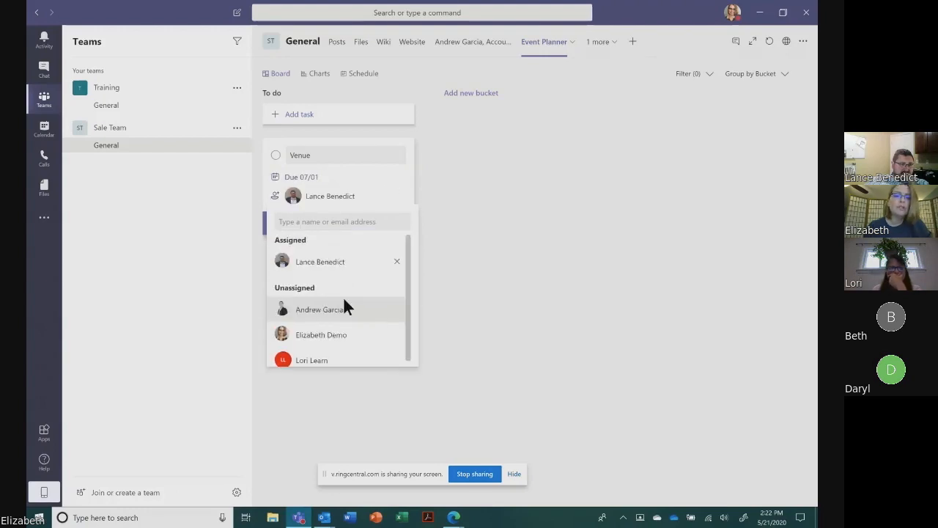
click(396, 192)
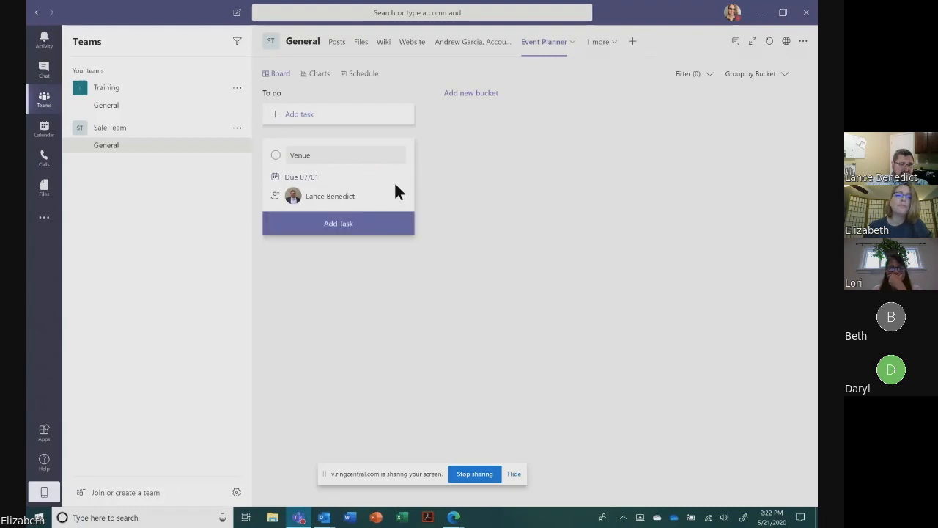
click(356, 222)
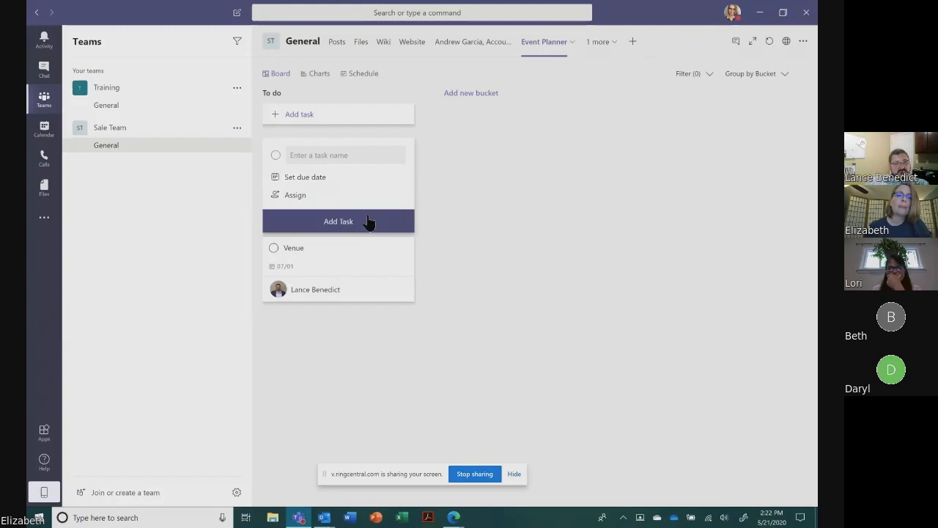
Step: Add a new bucket named Food to the Event Planner board
click(474, 96)
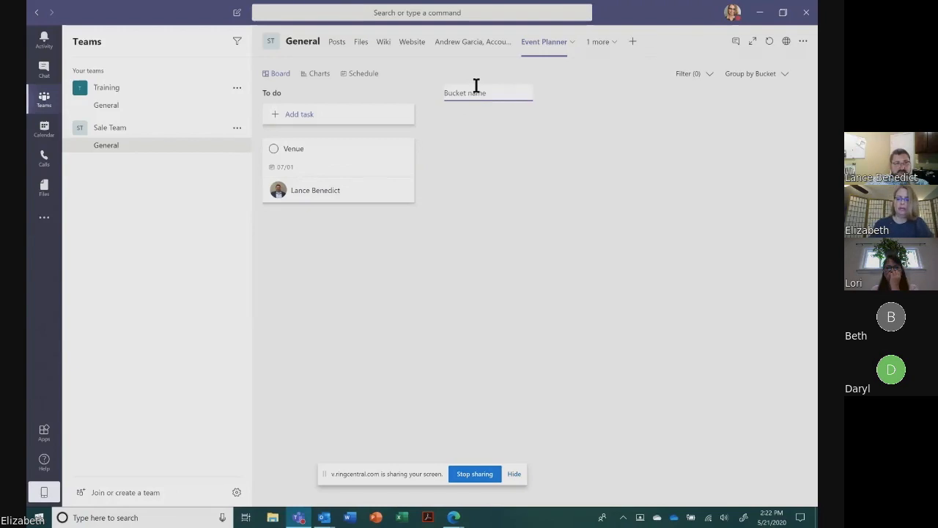
text(Food)
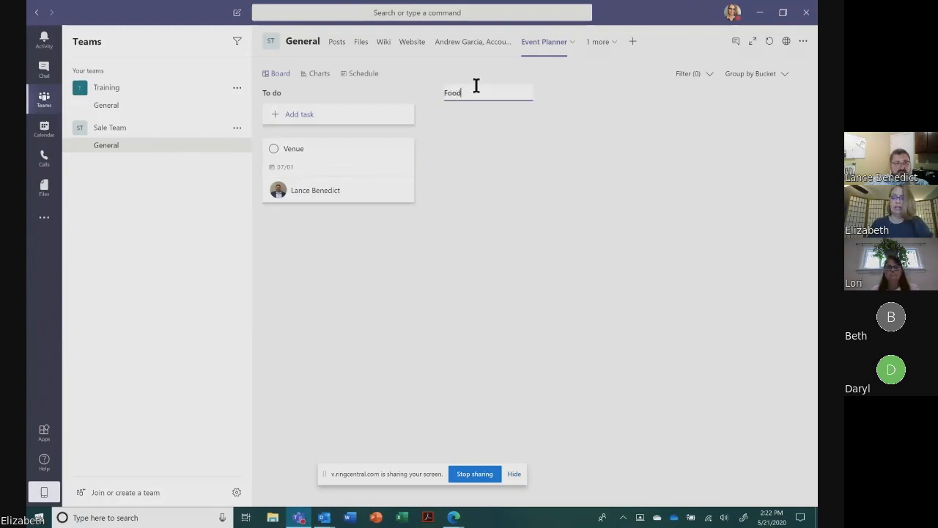
key(Return)
Step: Start a task named Coffee/Danish in the Food bucket with a due date of September 30
click(467, 118)
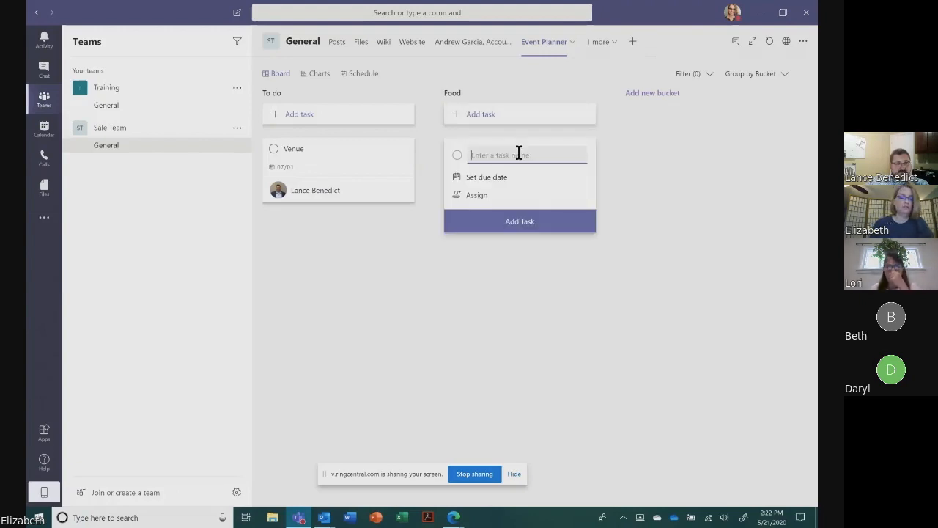
text(Coffee/D)
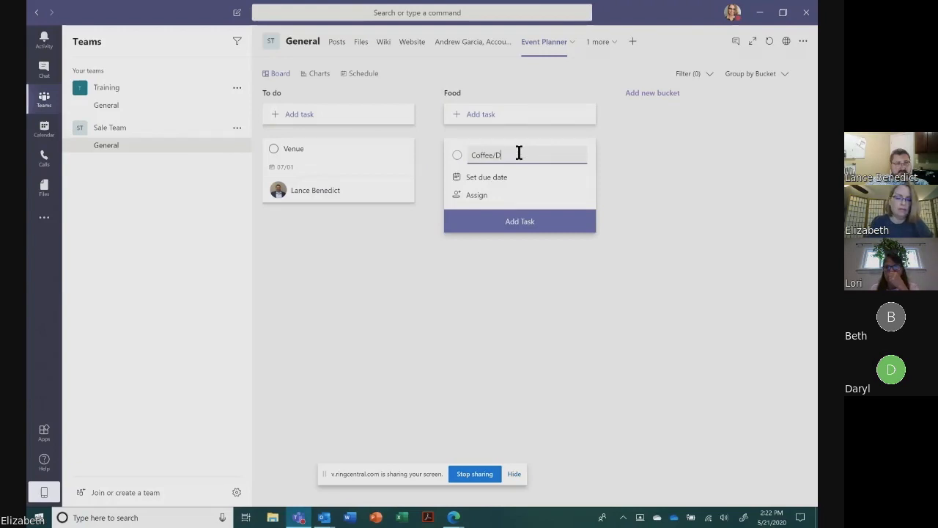
text(anis)
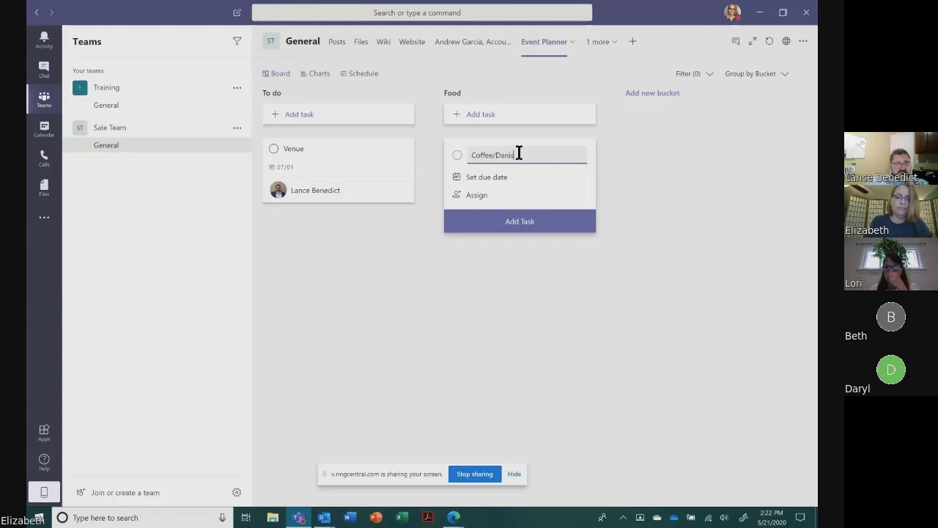
text(h)
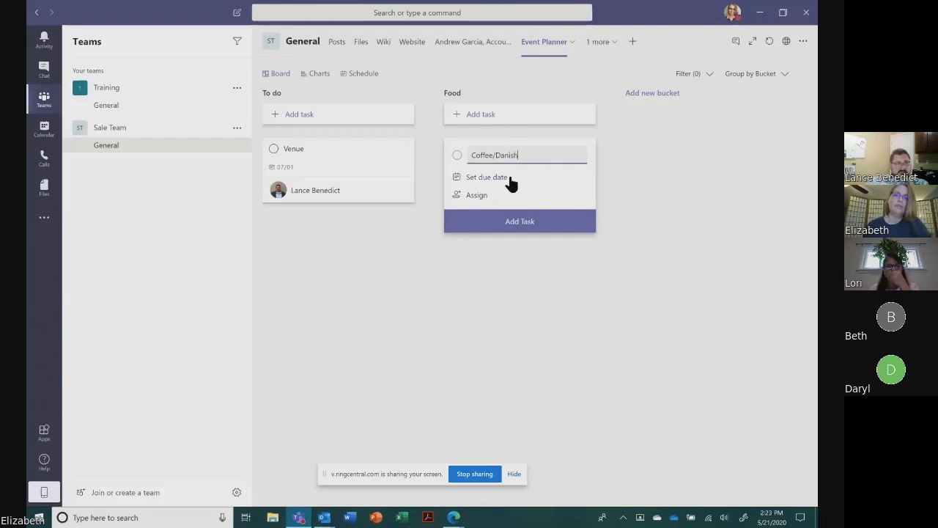
click(511, 183)
click(554, 199)
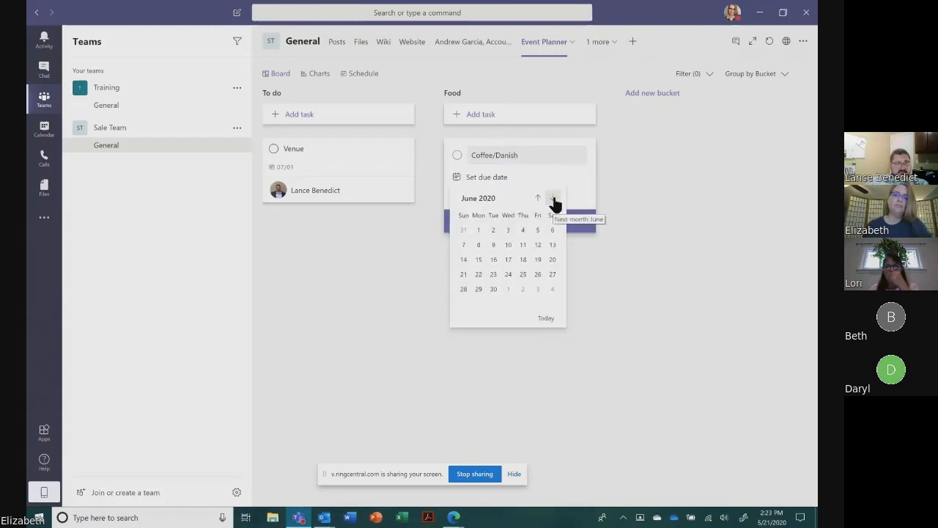
click(554, 200)
click(554, 200)
click(555, 199)
click(508, 289)
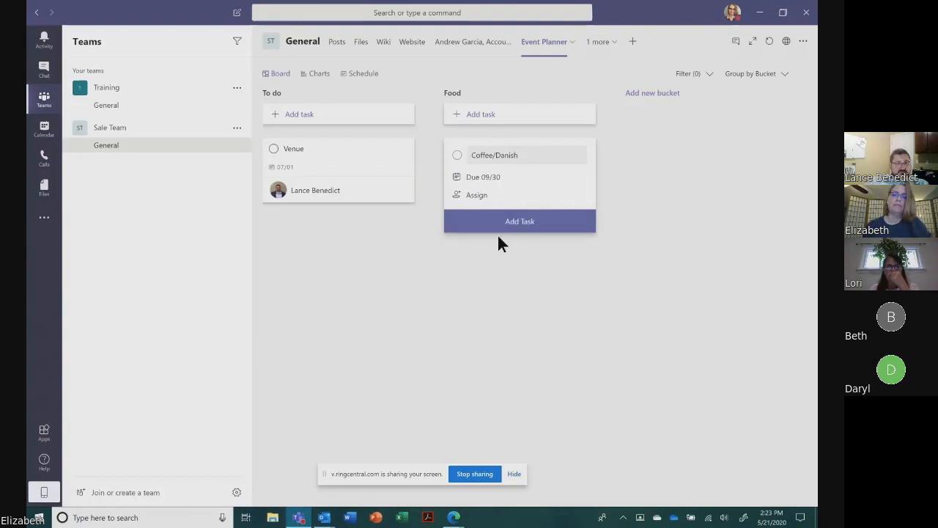
Step: Assign the Coffee/Danish task to your own account and add it to the Food bucket
click(478, 196)
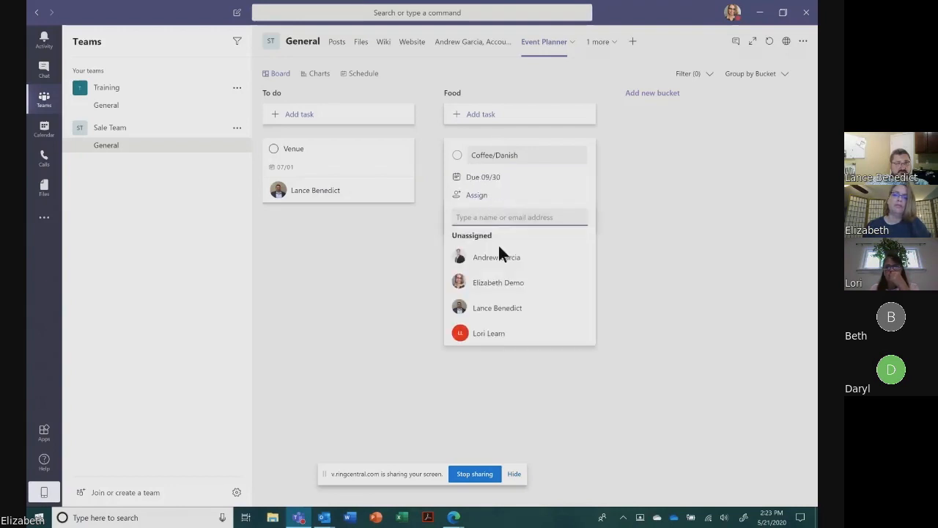
click(522, 283)
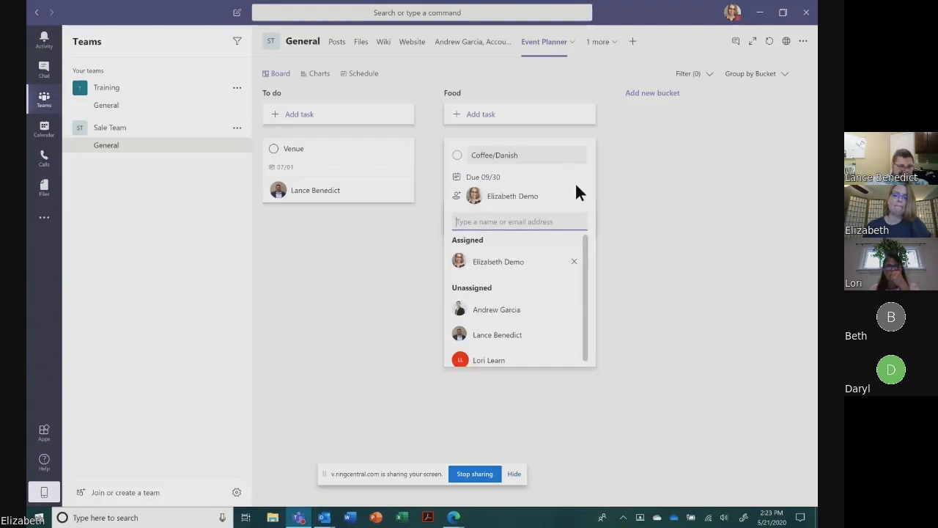
click(576, 192)
click(523, 223)
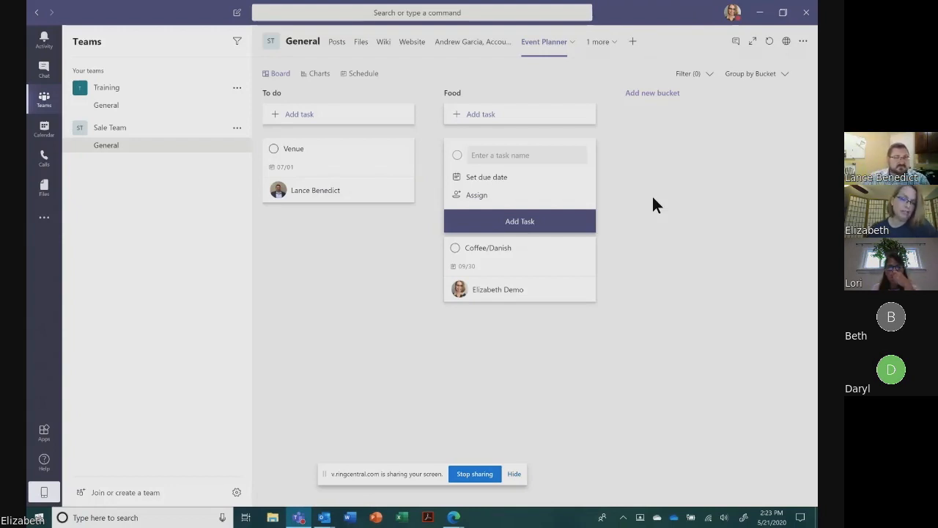
Step: View the Event Planner plan as charts and as a monthly schedule, and return to its board
click(320, 73)
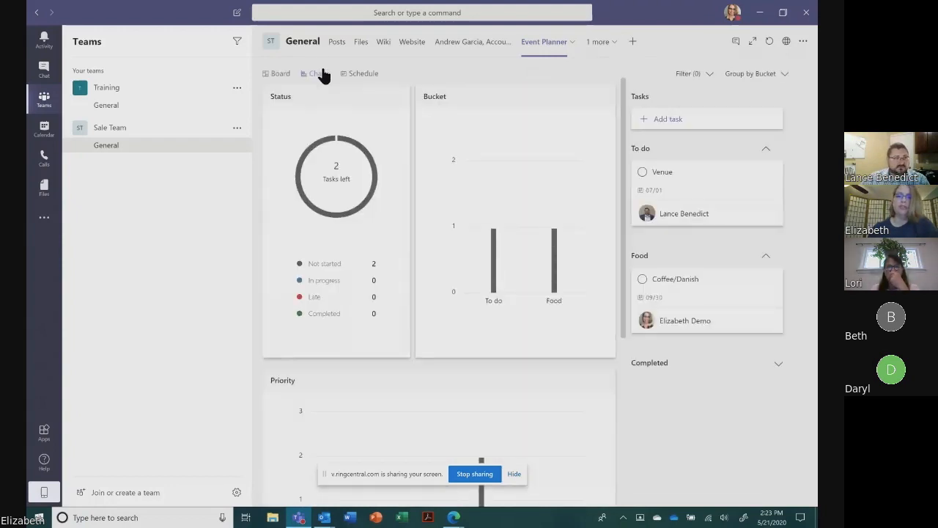
click(361, 74)
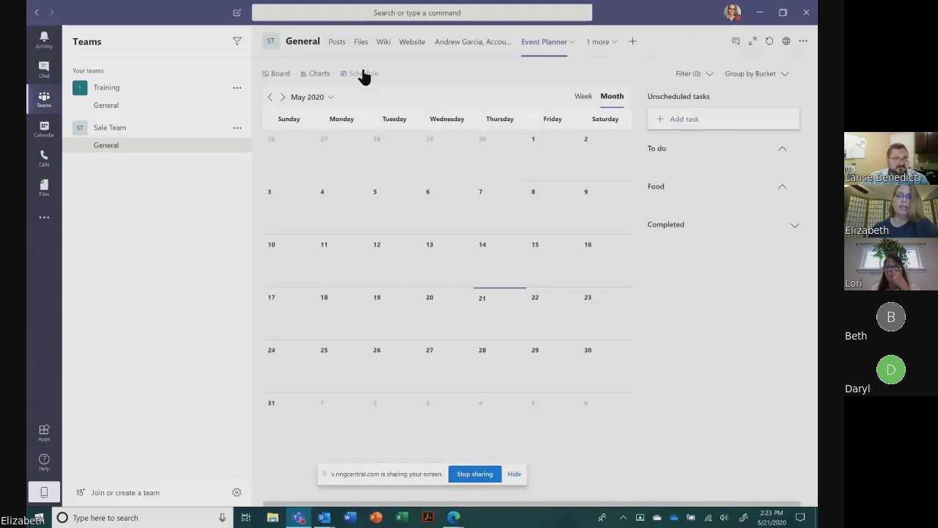
click(275, 77)
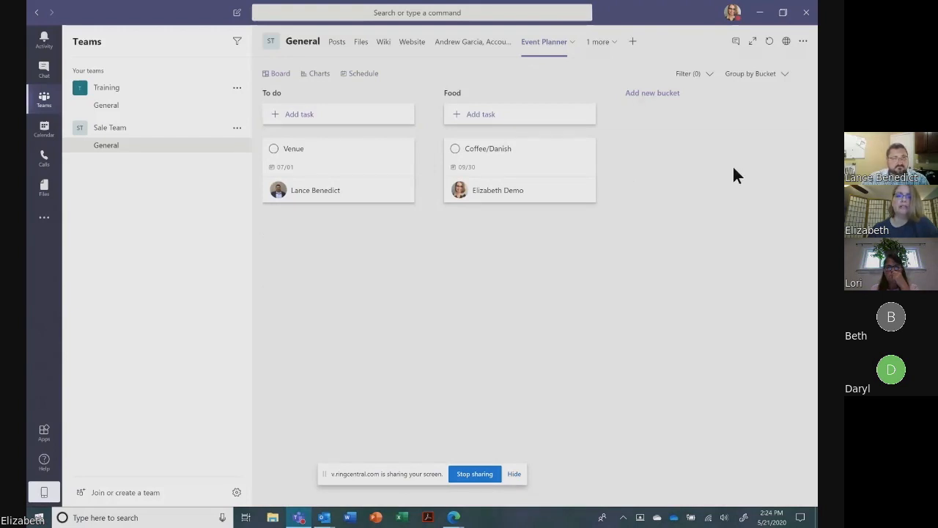
Step: Create a standard channel named Lead Lists in the Sale Team, automatically shown in everyone's channel list
click(120, 132)
click(106, 132)
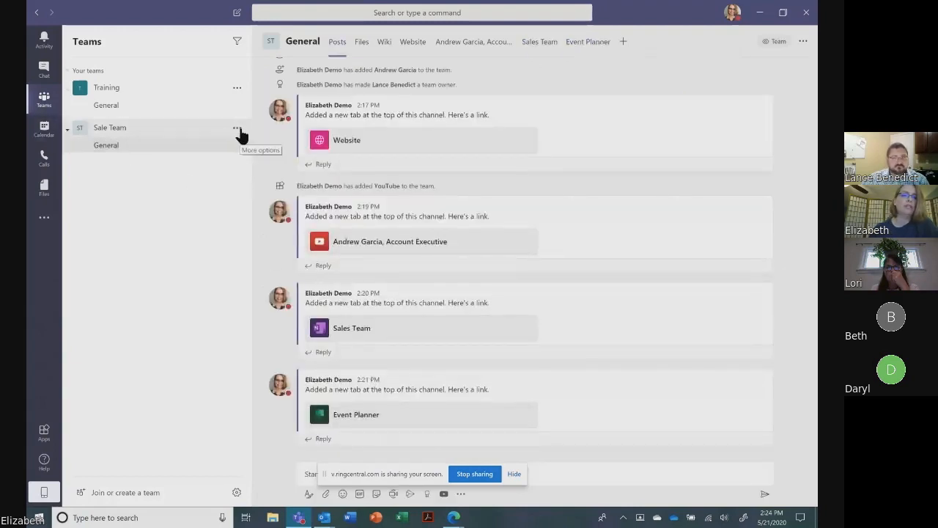
click(238, 129)
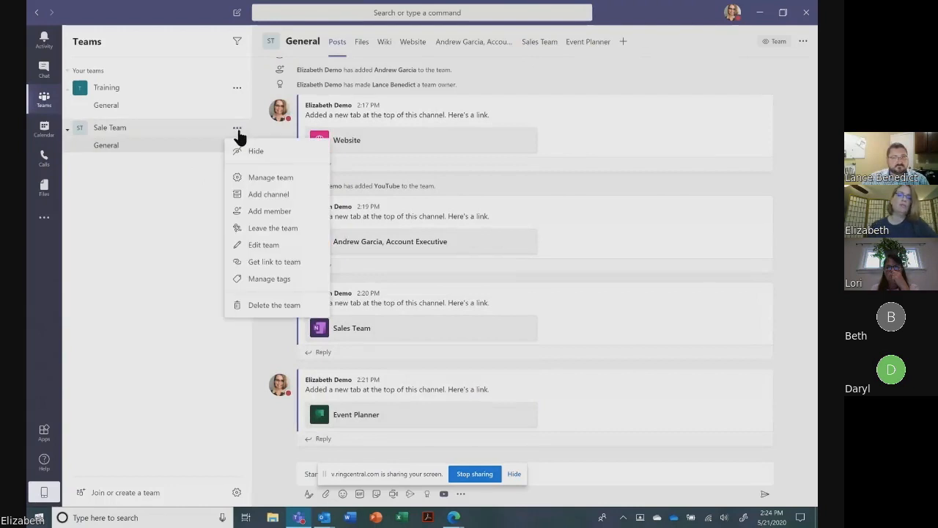
click(265, 195)
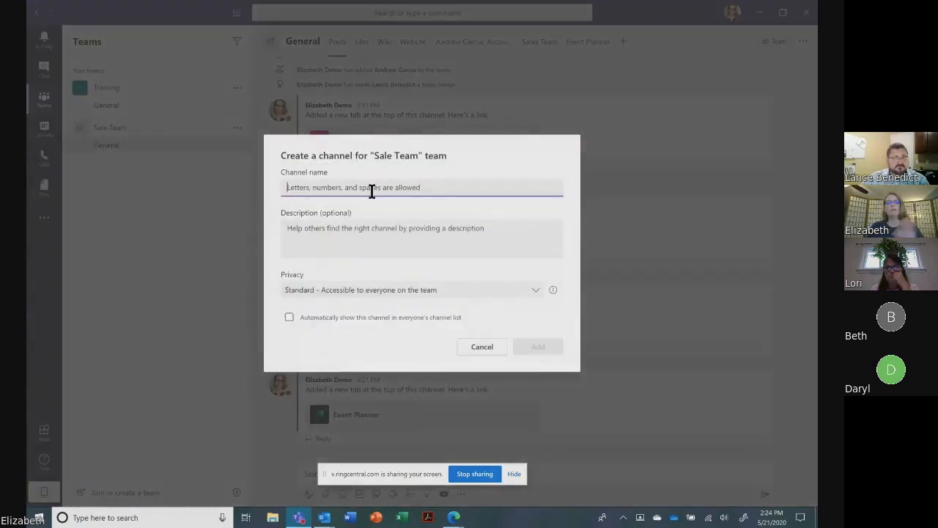
text(Lead Lists)
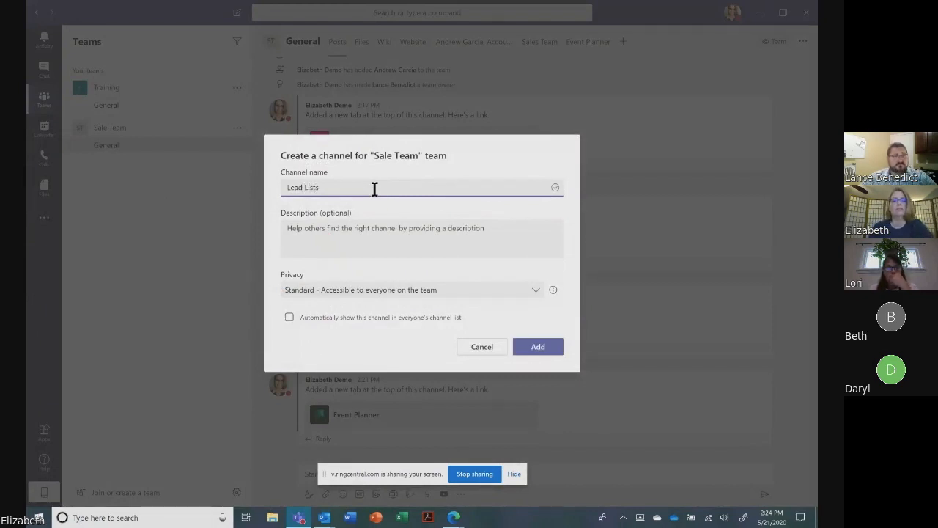
click(289, 318)
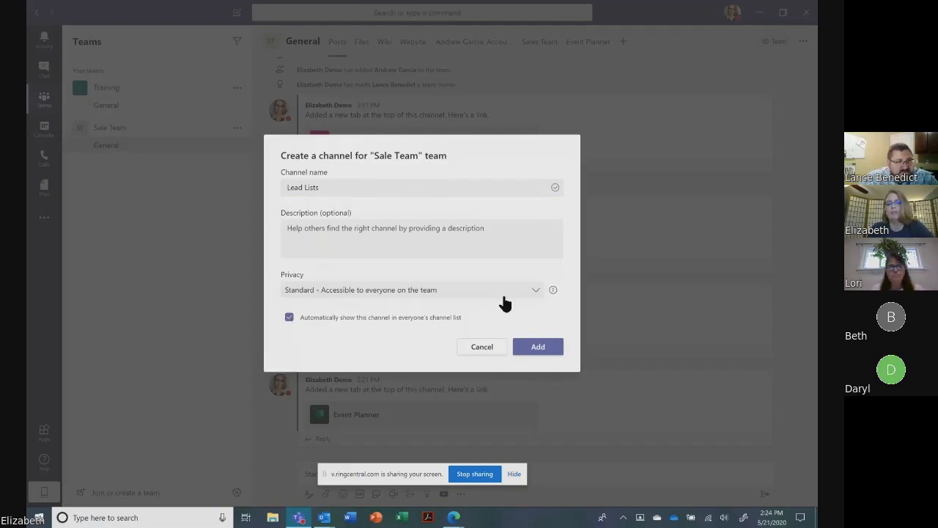
click(544, 349)
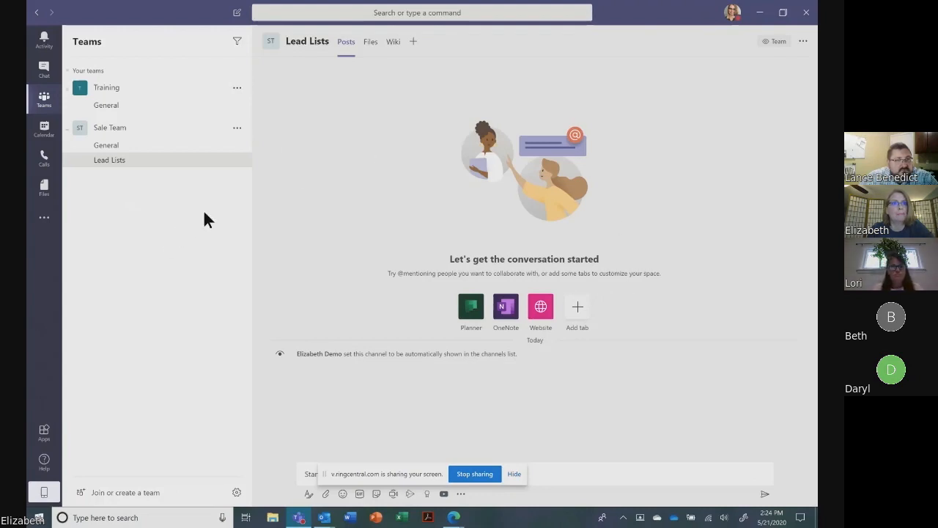
Step: Open the management page of the Lead Lists channel and review its moderation options and analytics
click(235, 129)
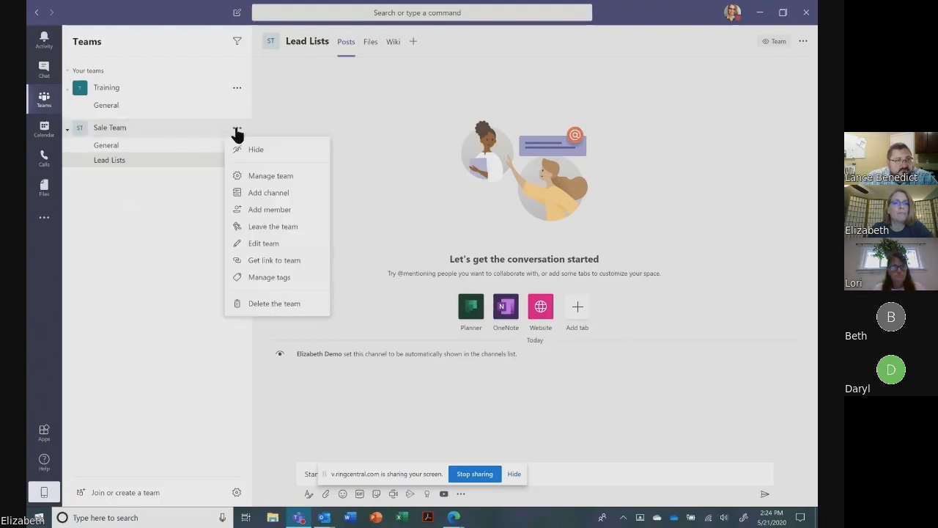
click(174, 199)
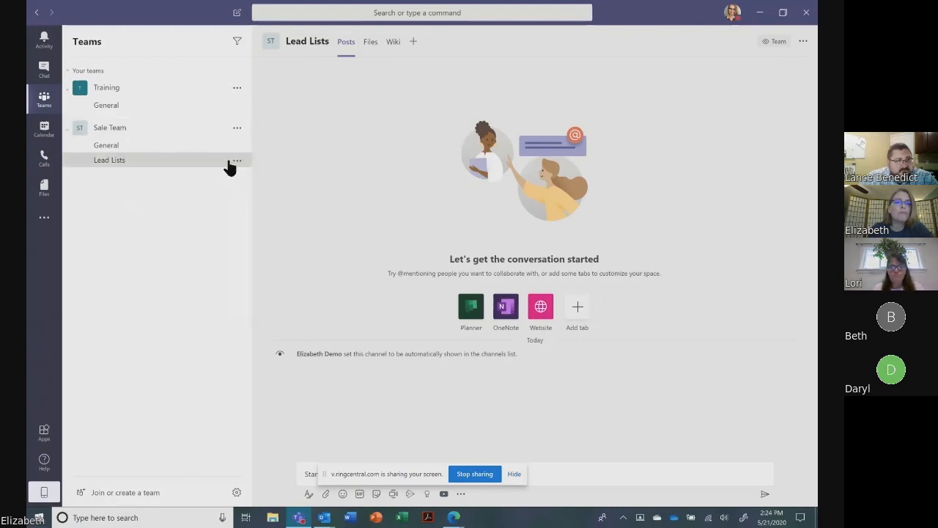
click(236, 161)
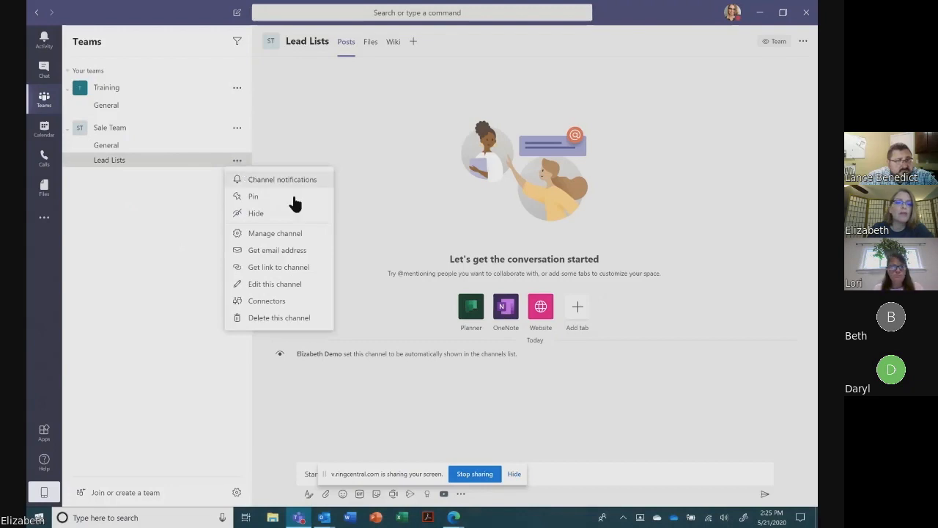
click(299, 234)
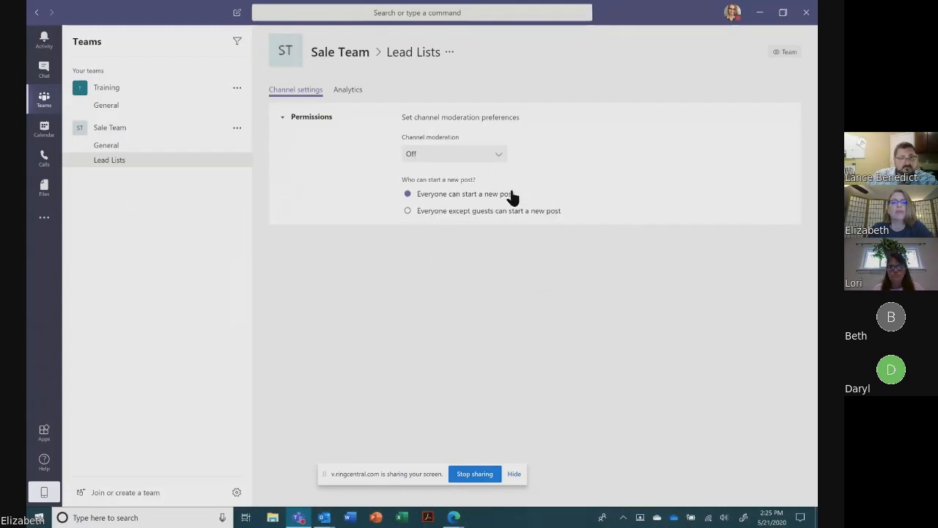
click(503, 156)
click(546, 145)
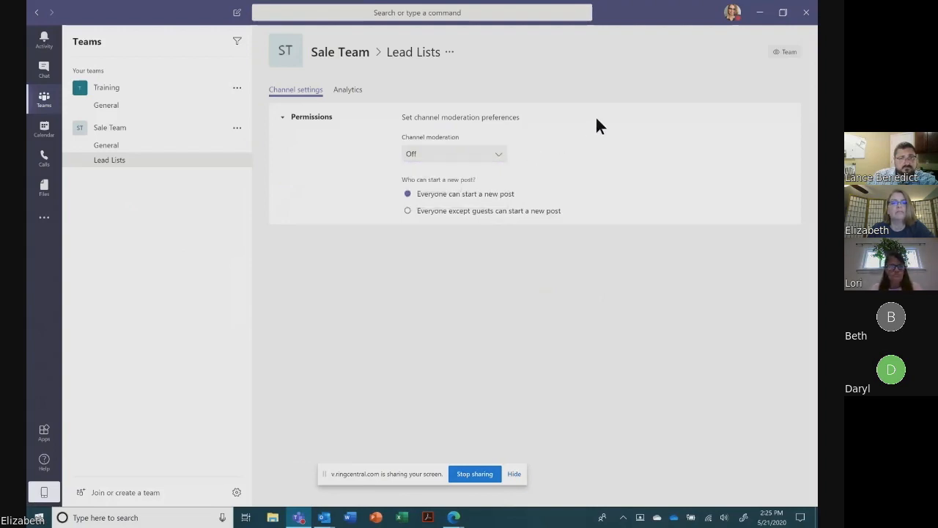
click(348, 90)
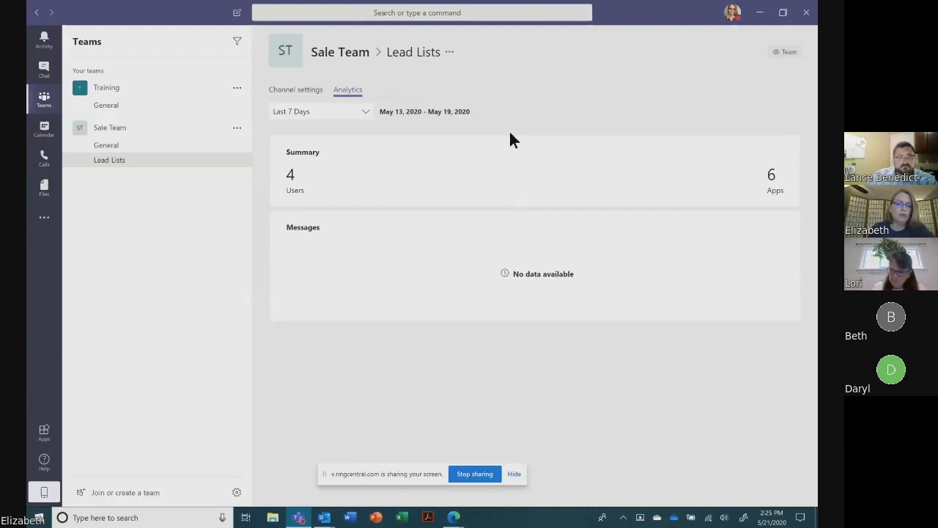